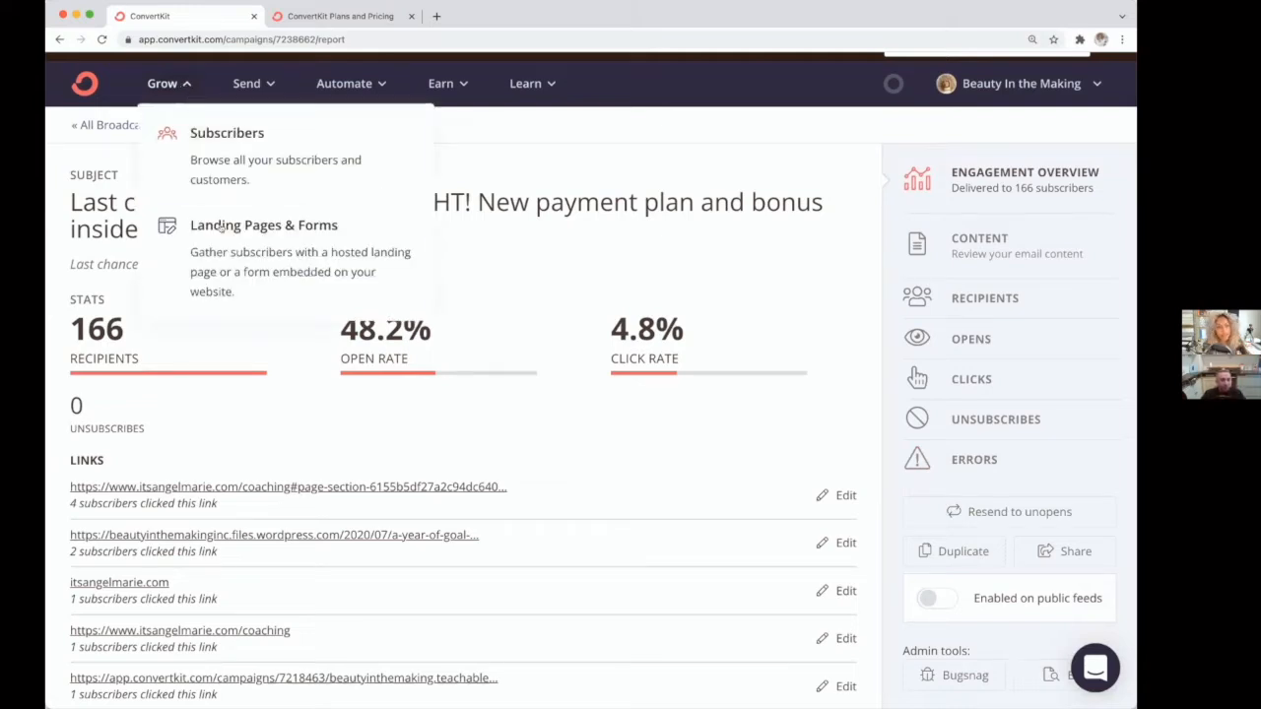
Step: Open the Landing Pages & Forms section and browse the list of existing landing pages
click(262, 228)
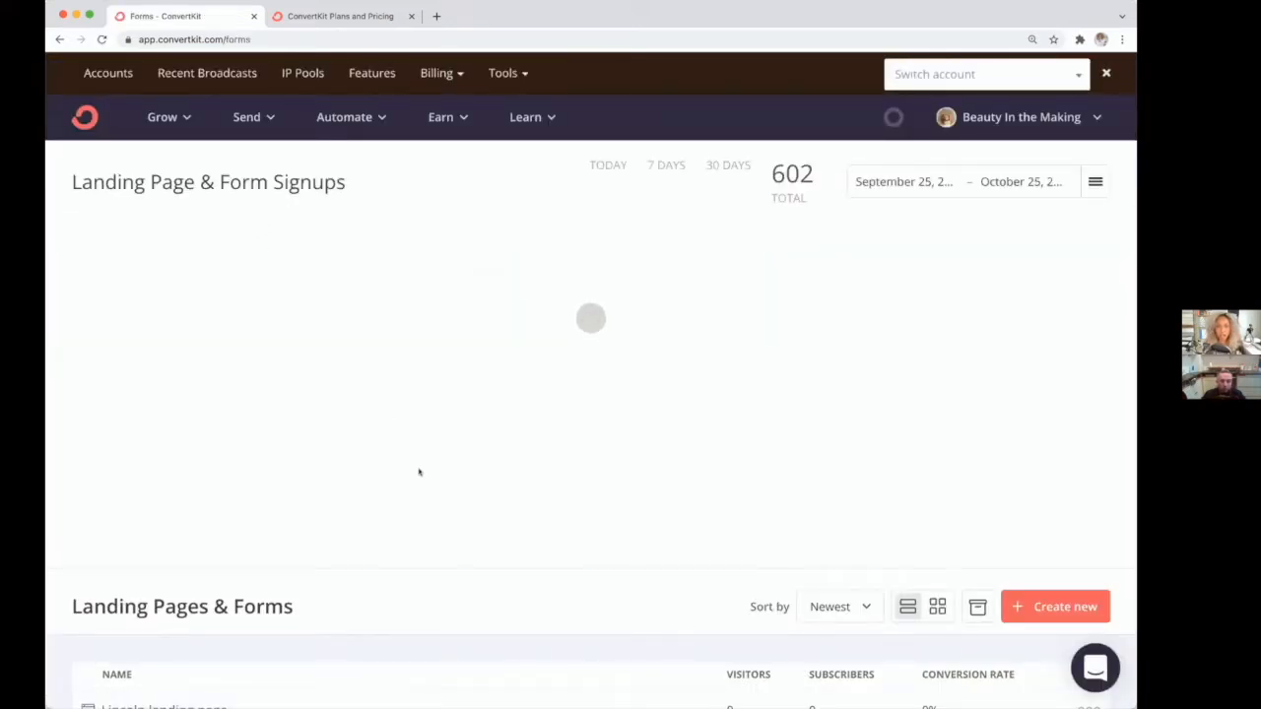
scroll(419, 472, down, 5)
scroll(419, 472, down, 10)
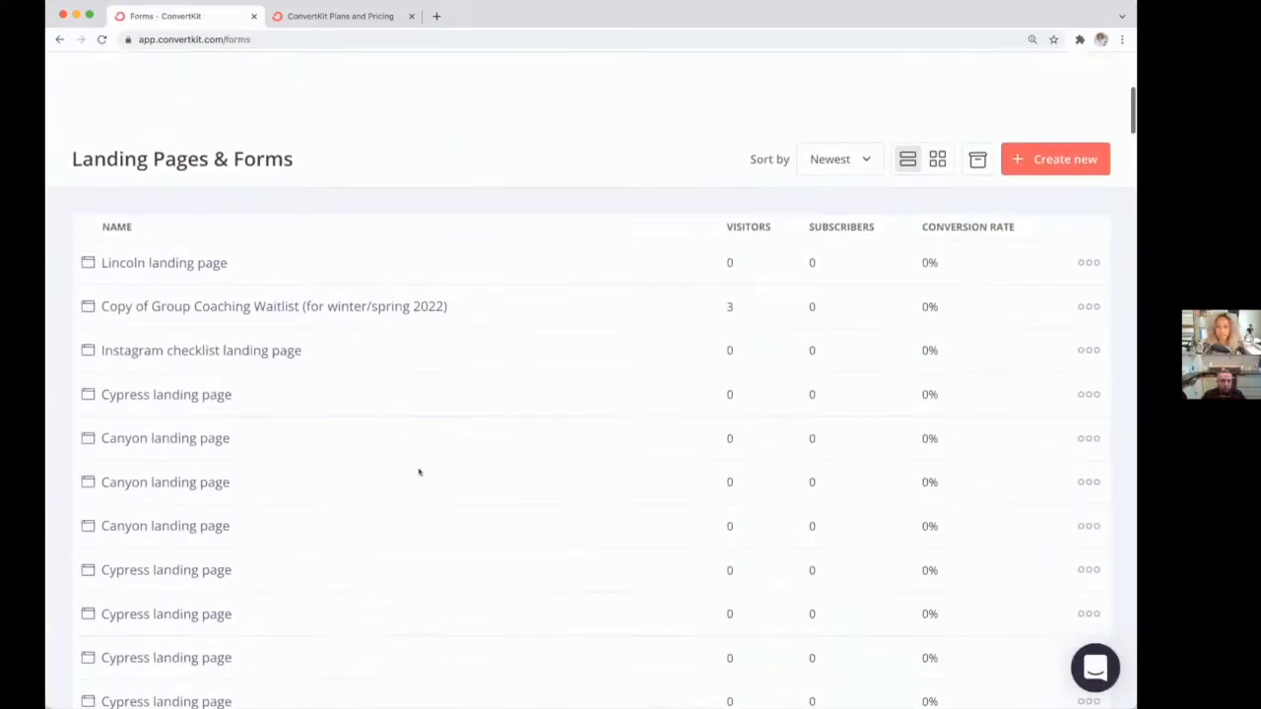
scroll(419, 472, down, 12)
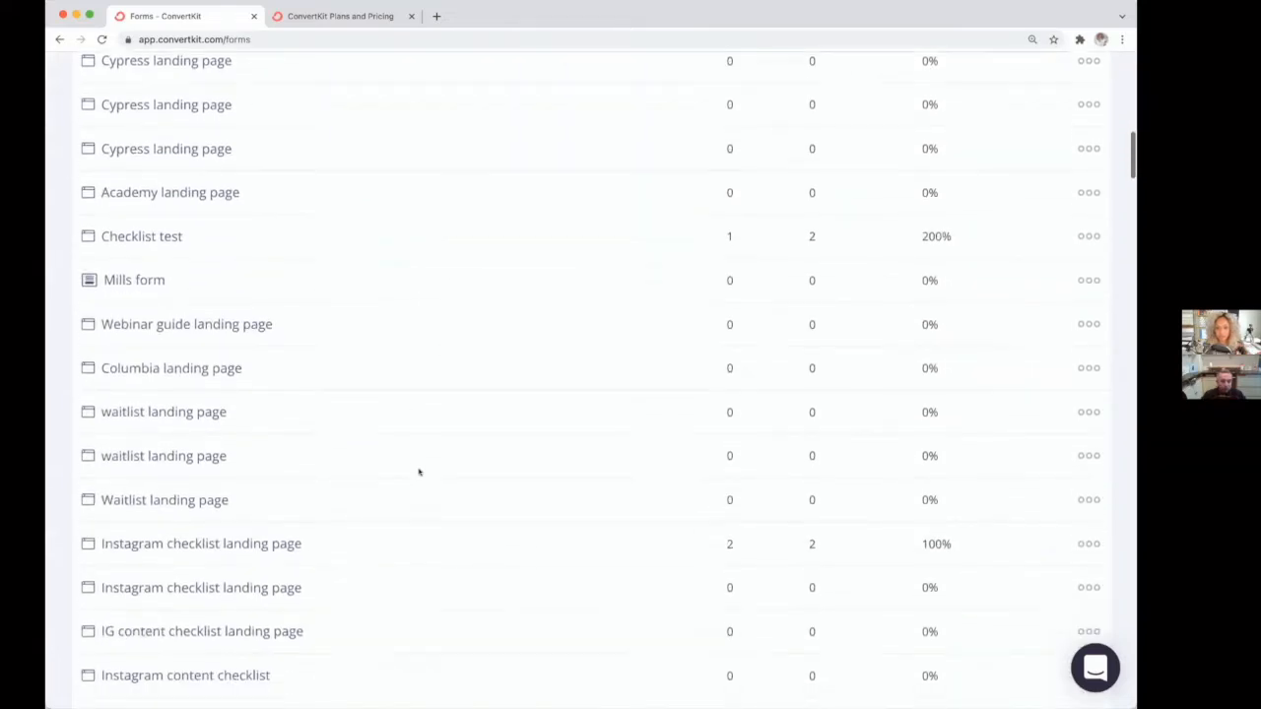
scroll(427, 468, down, 5)
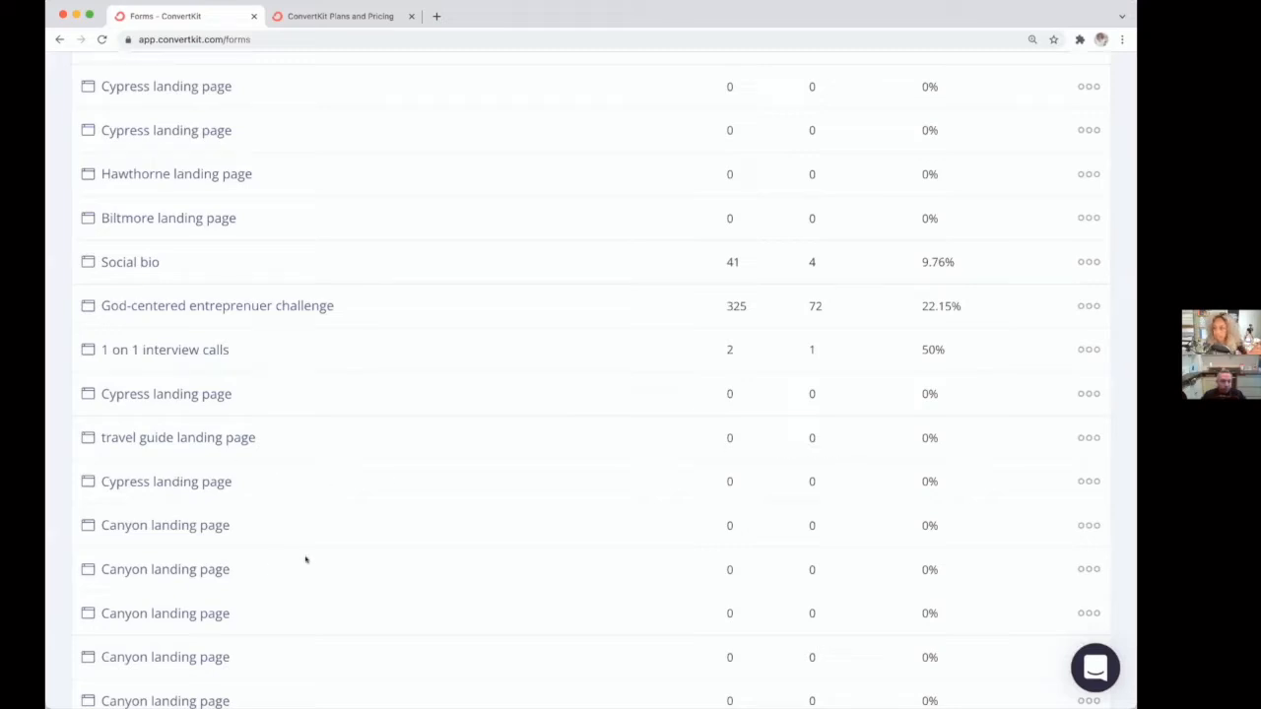
scroll(306, 560, down, 10)
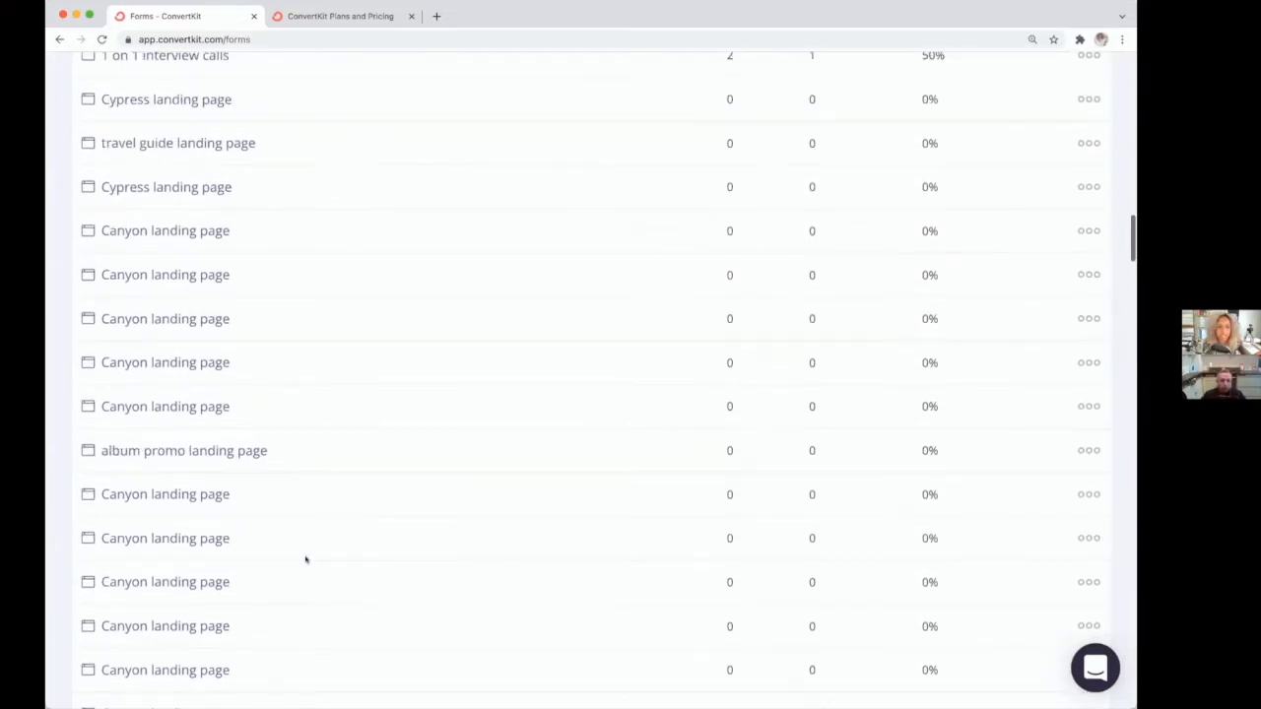
scroll(305, 559, up, 20)
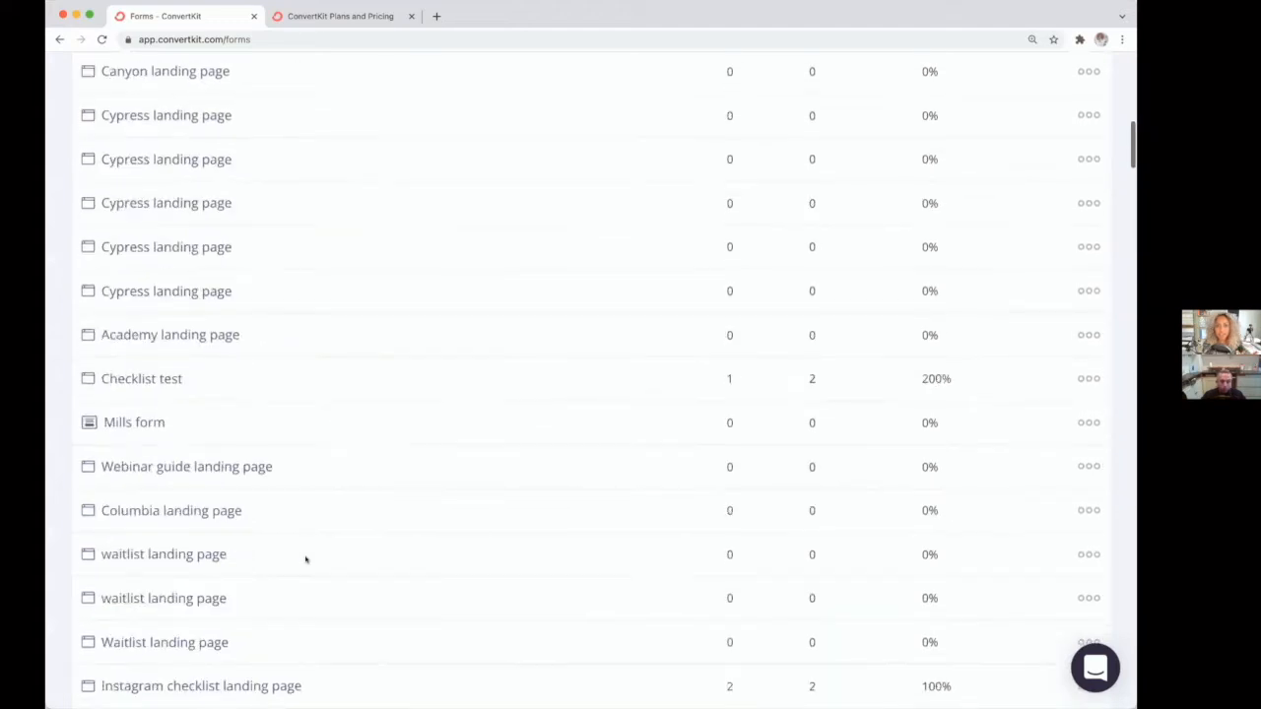
scroll(305, 559, up, 5)
scroll(305, 562, down, 2)
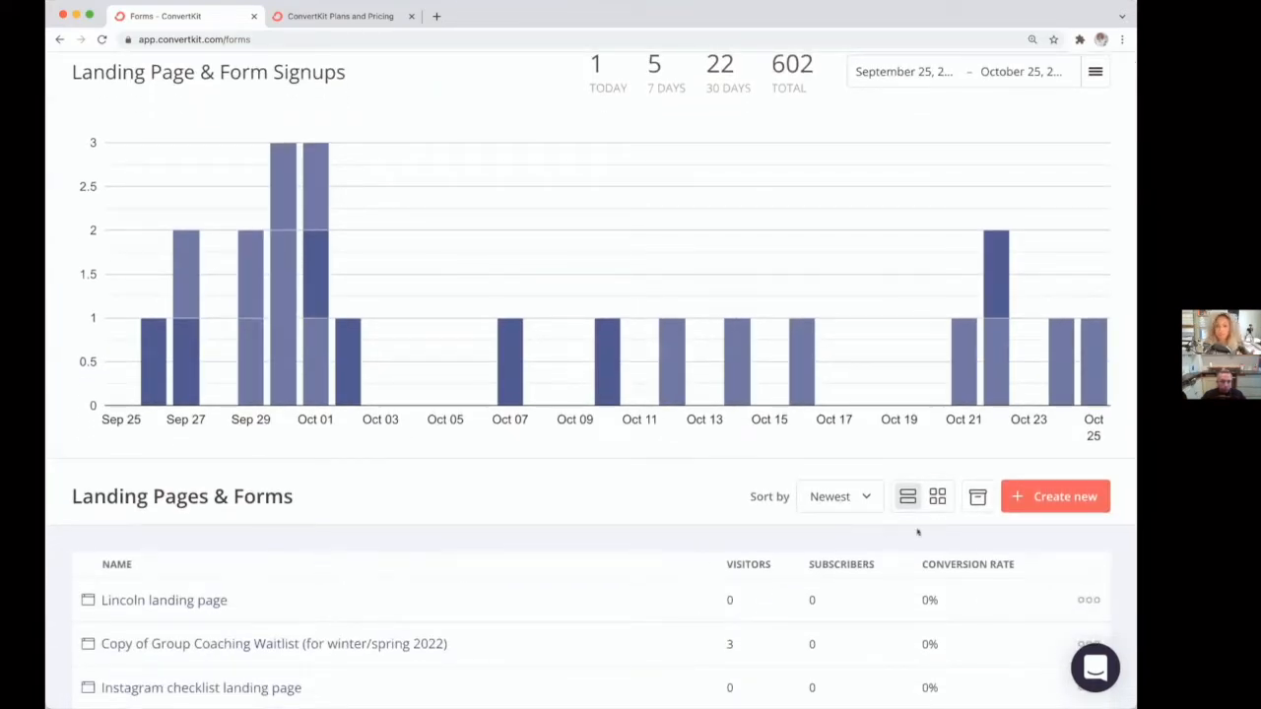
Step: Create a new landing page, filter the templates by Webinar, and choose the Knox template
click(1044, 504)
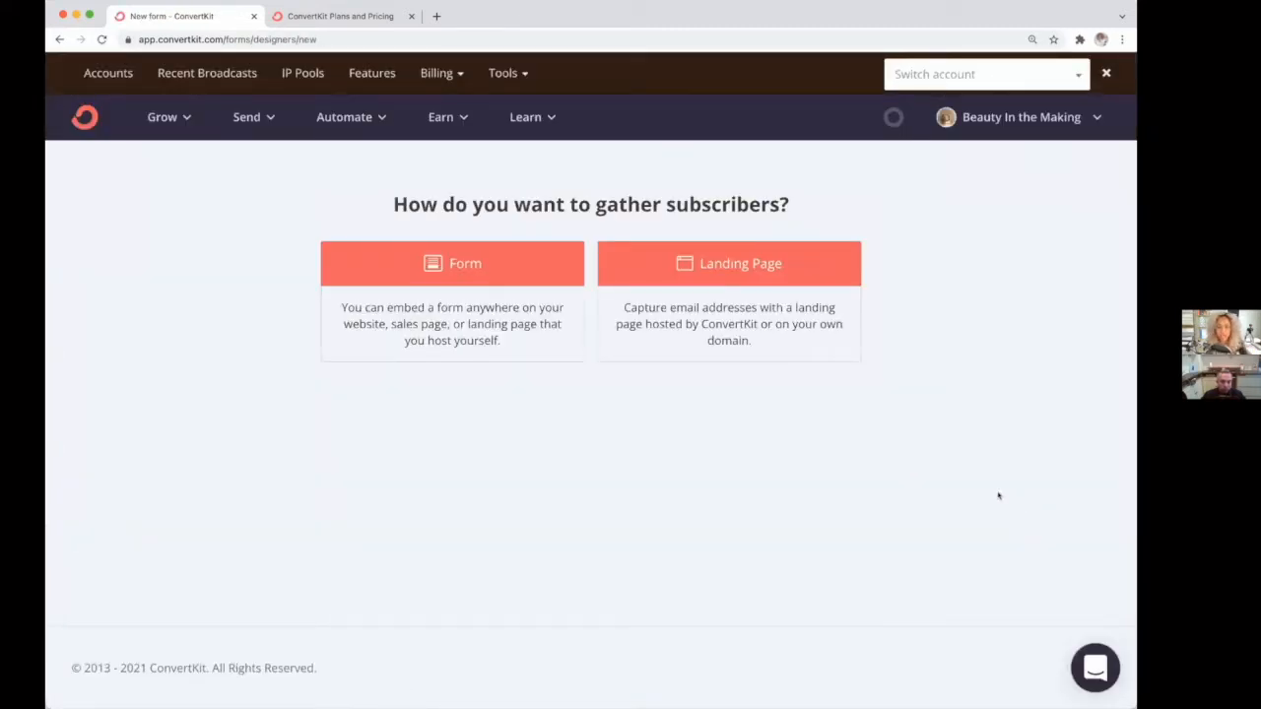
click(717, 270)
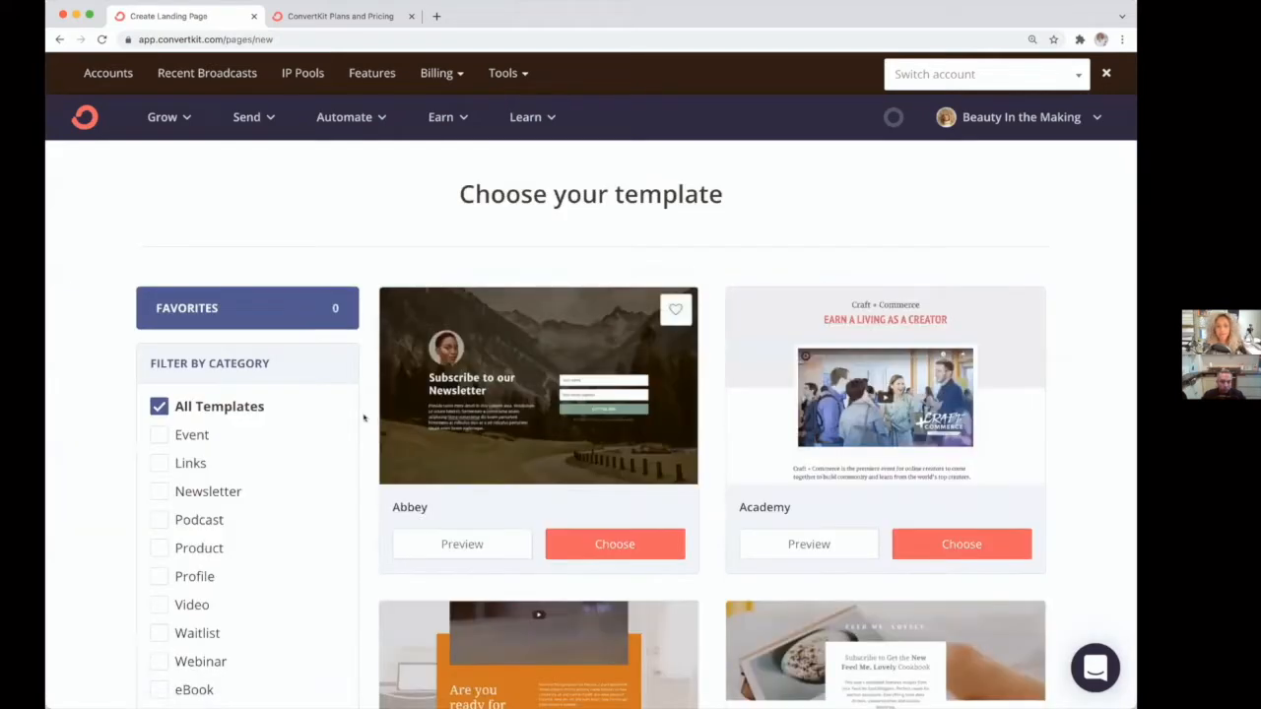
scroll(364, 419, down, 1)
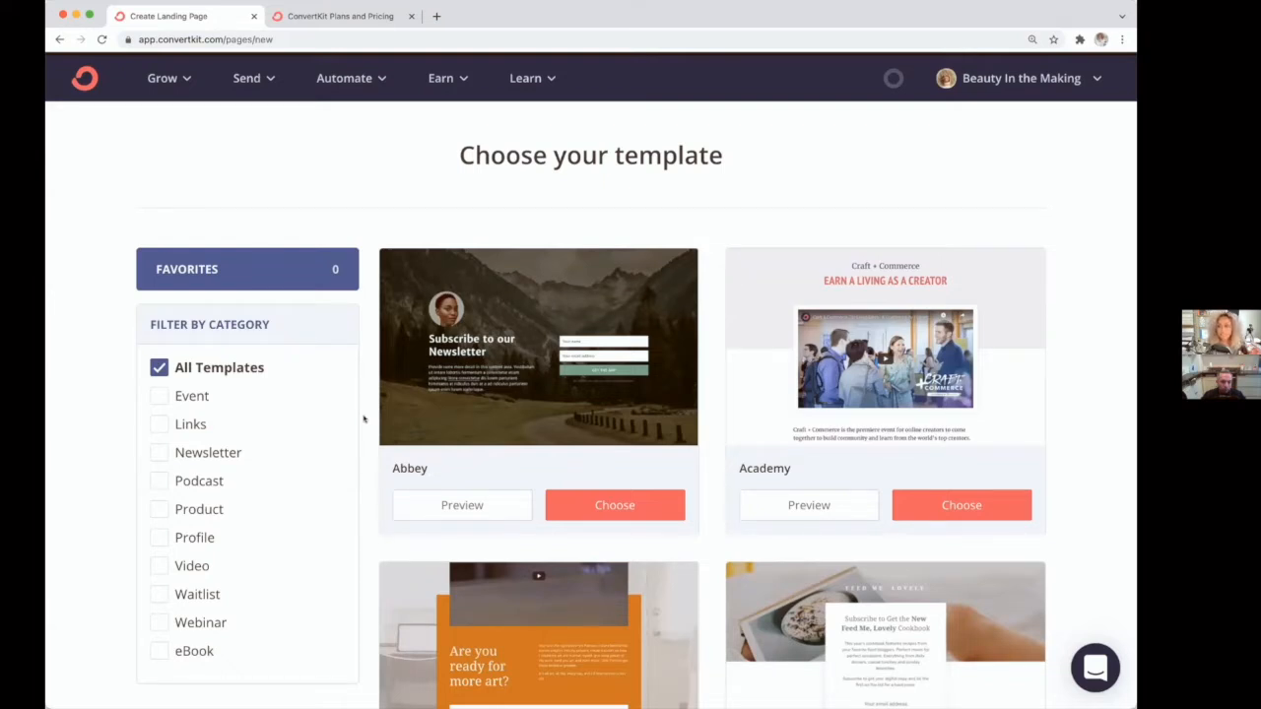
scroll(364, 418, down, 3)
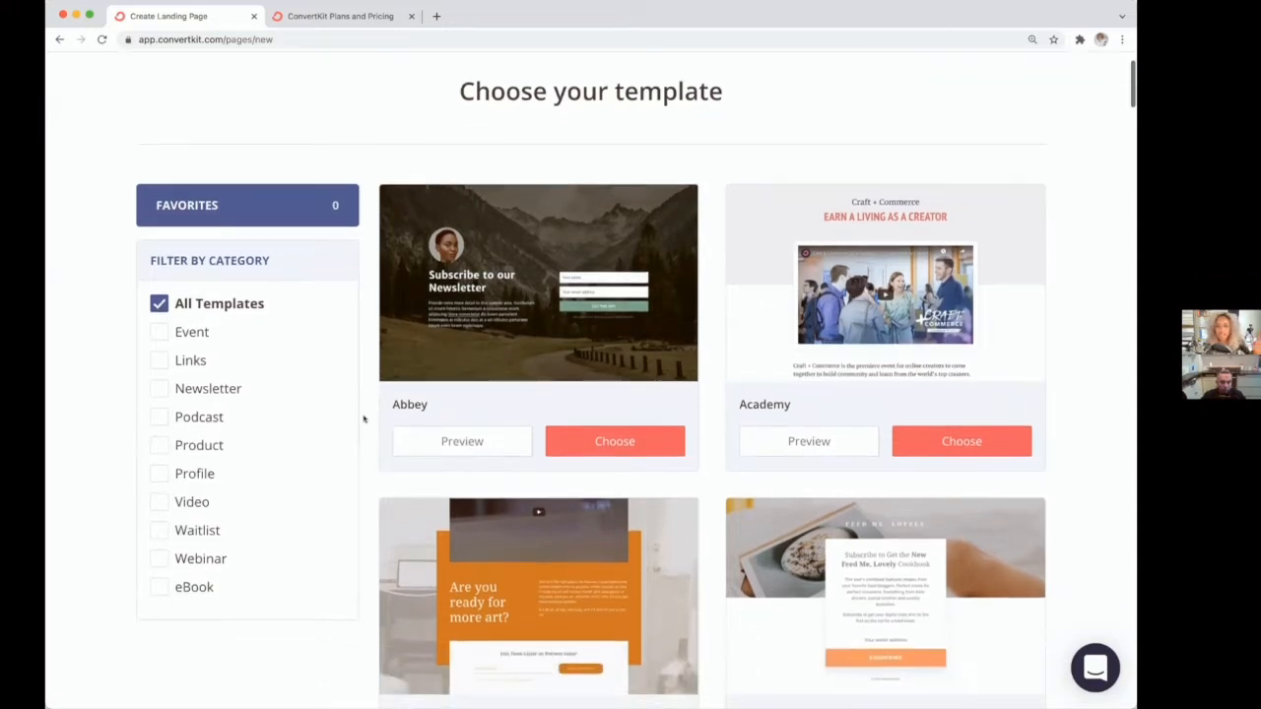
scroll(363, 419, down, 2)
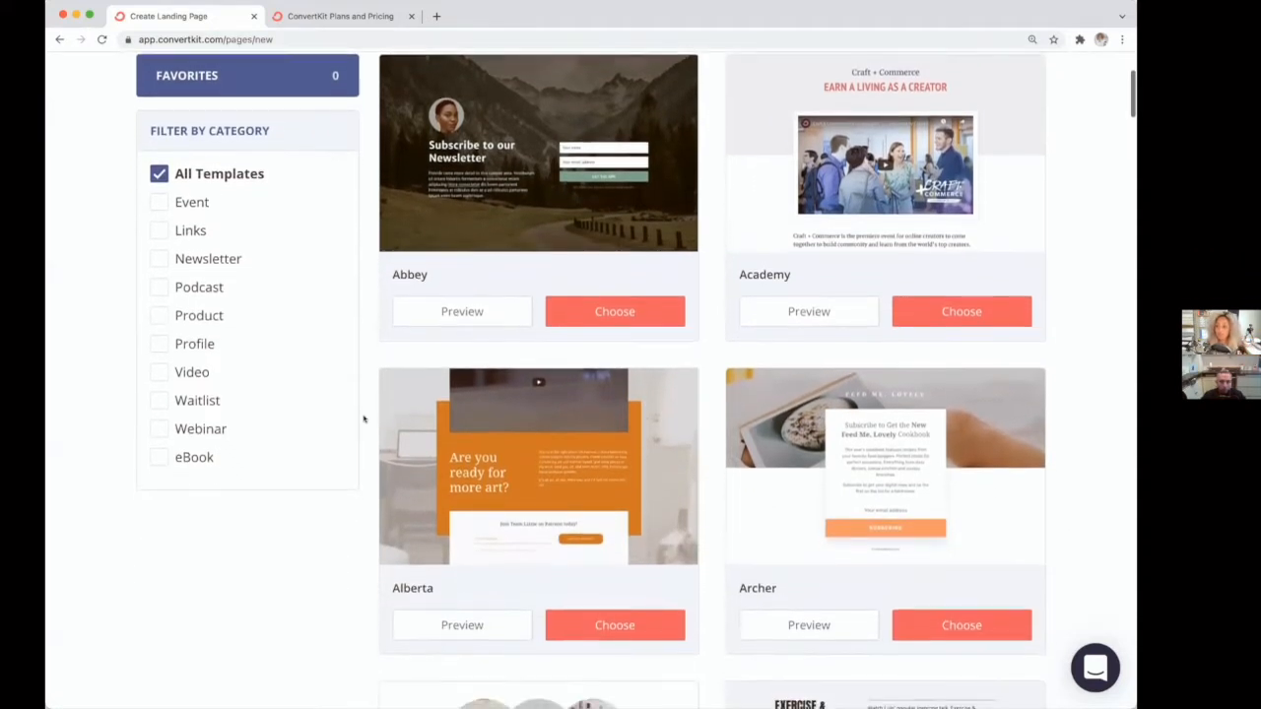
scroll(364, 419, down, 7)
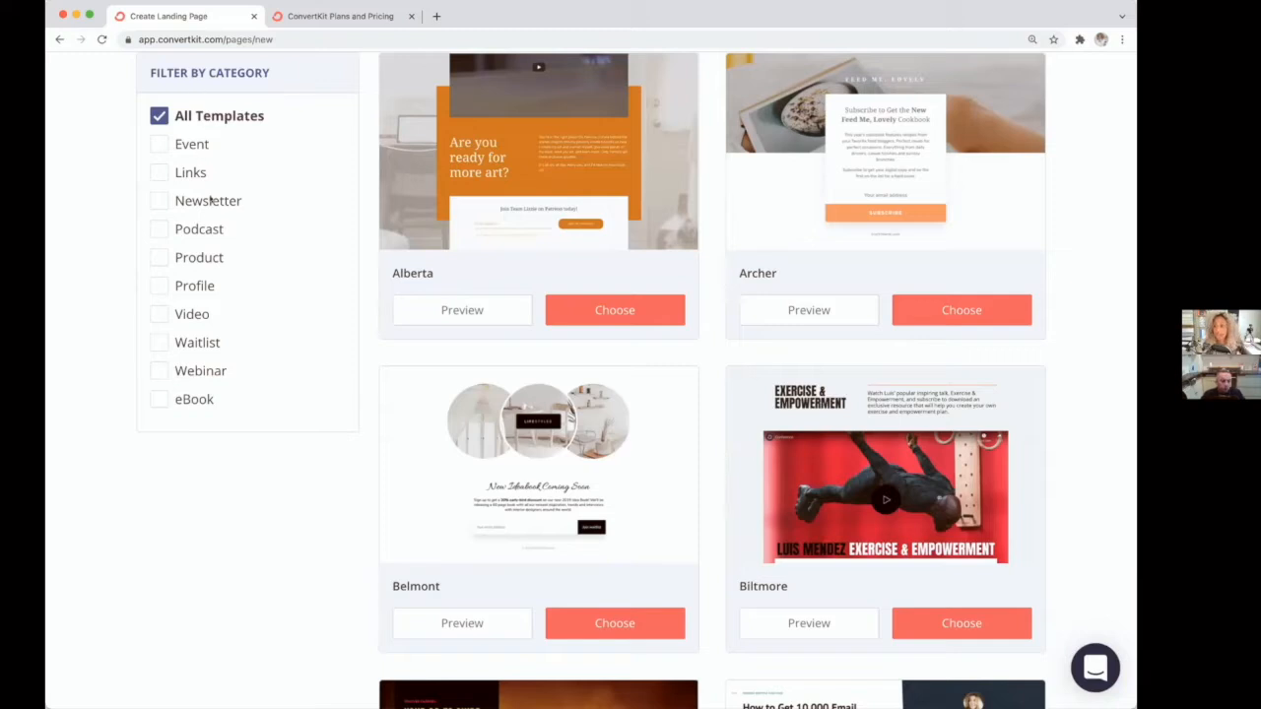
scroll(169, 354, up, 1)
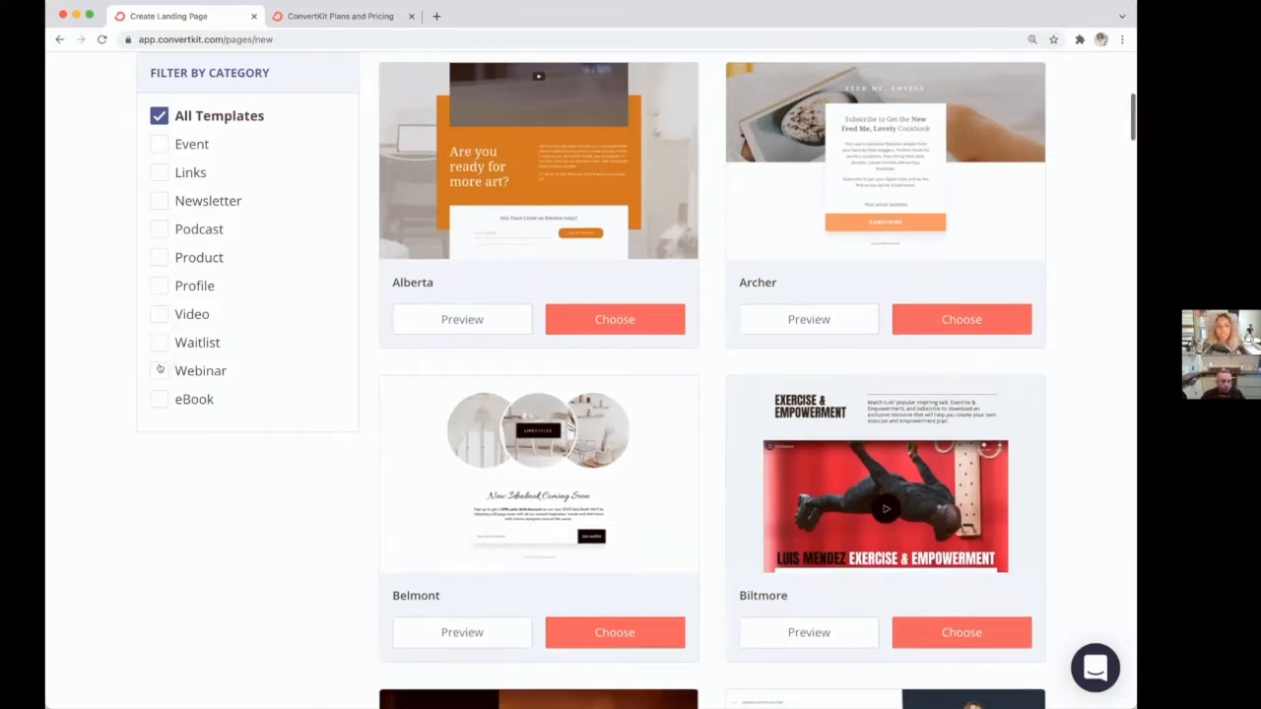
click(158, 369)
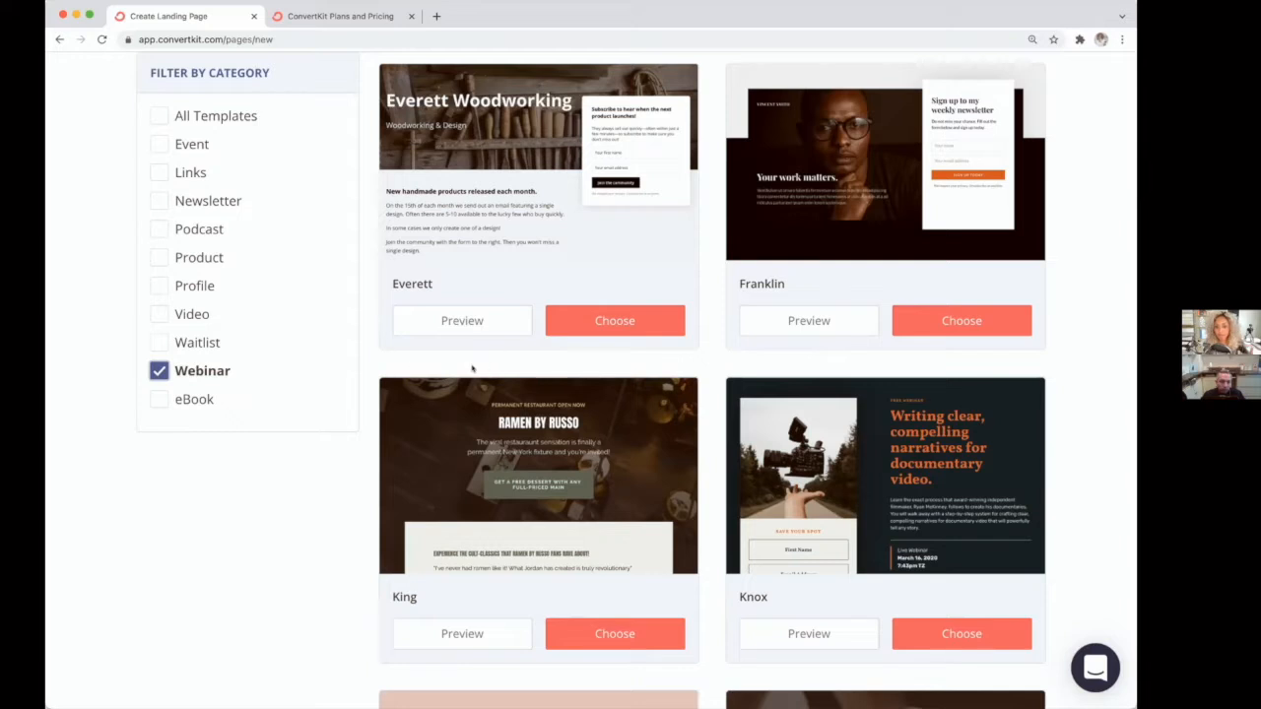
scroll(472, 368, down, 2)
scroll(472, 367, down, 2)
scroll(471, 367, up, 2)
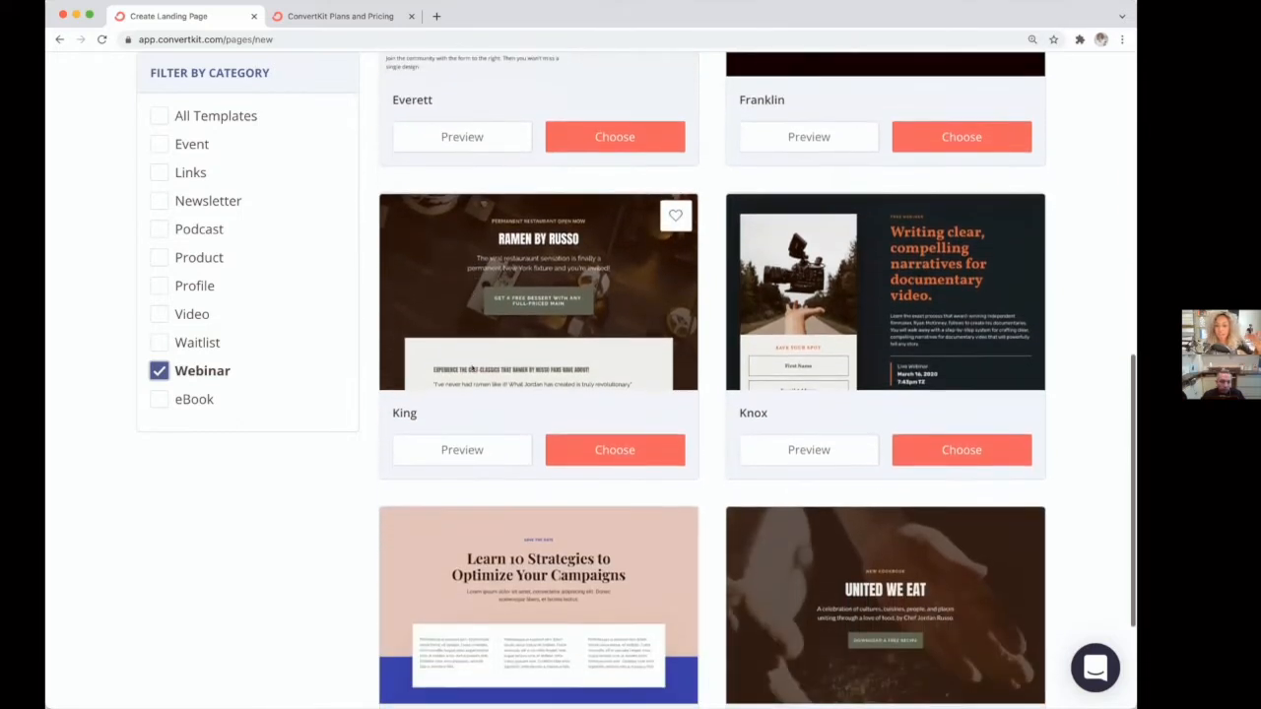
scroll(472, 368, up, 1)
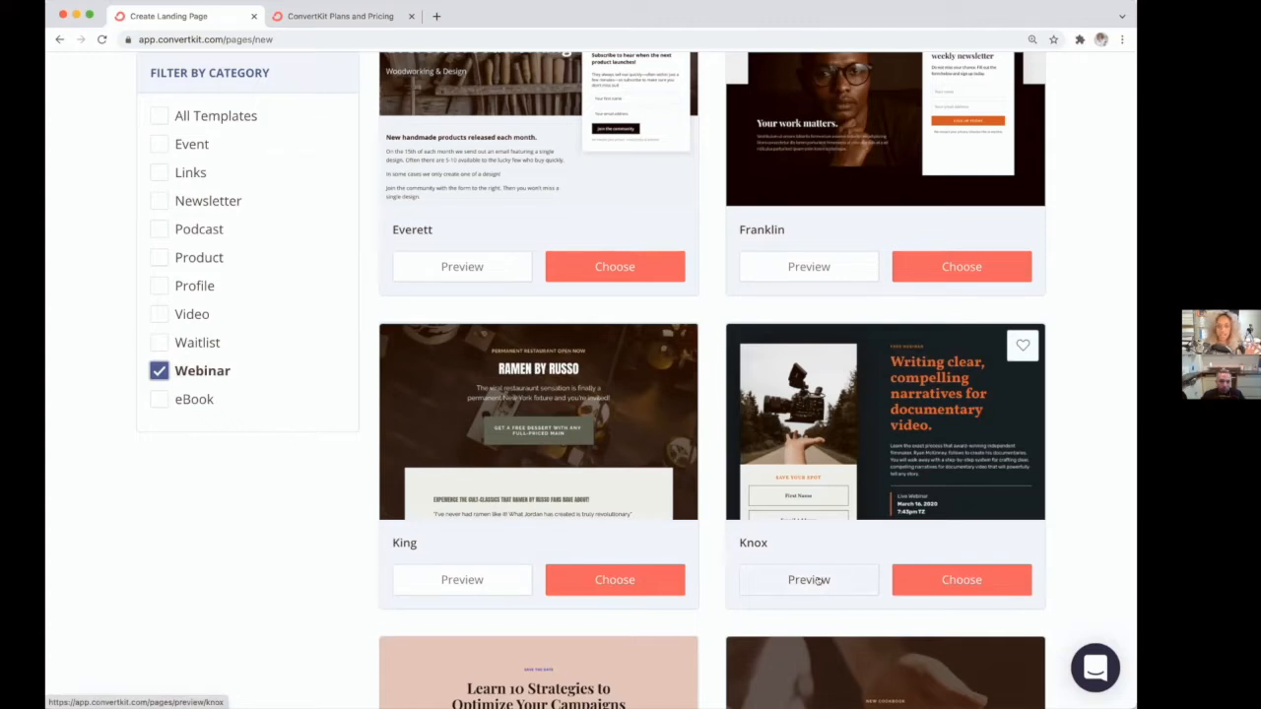
click(952, 580)
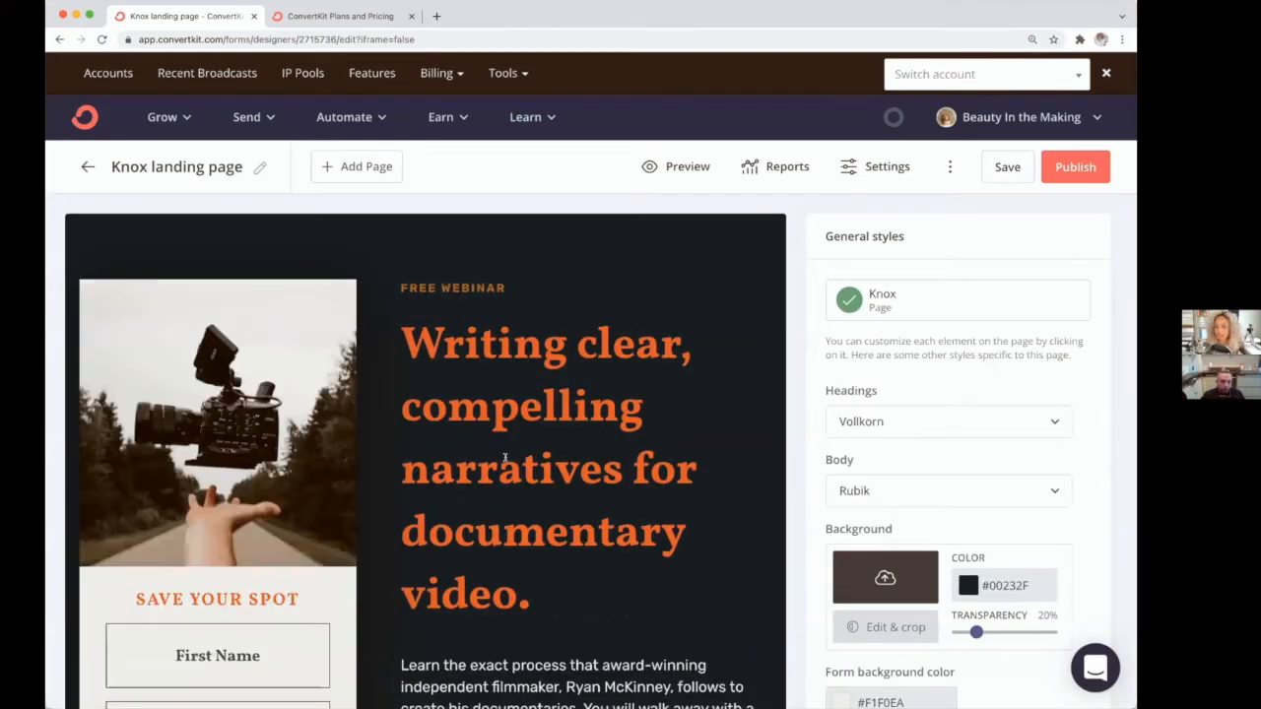
Step: Replace the headline text with "Title..."
click(497, 472)
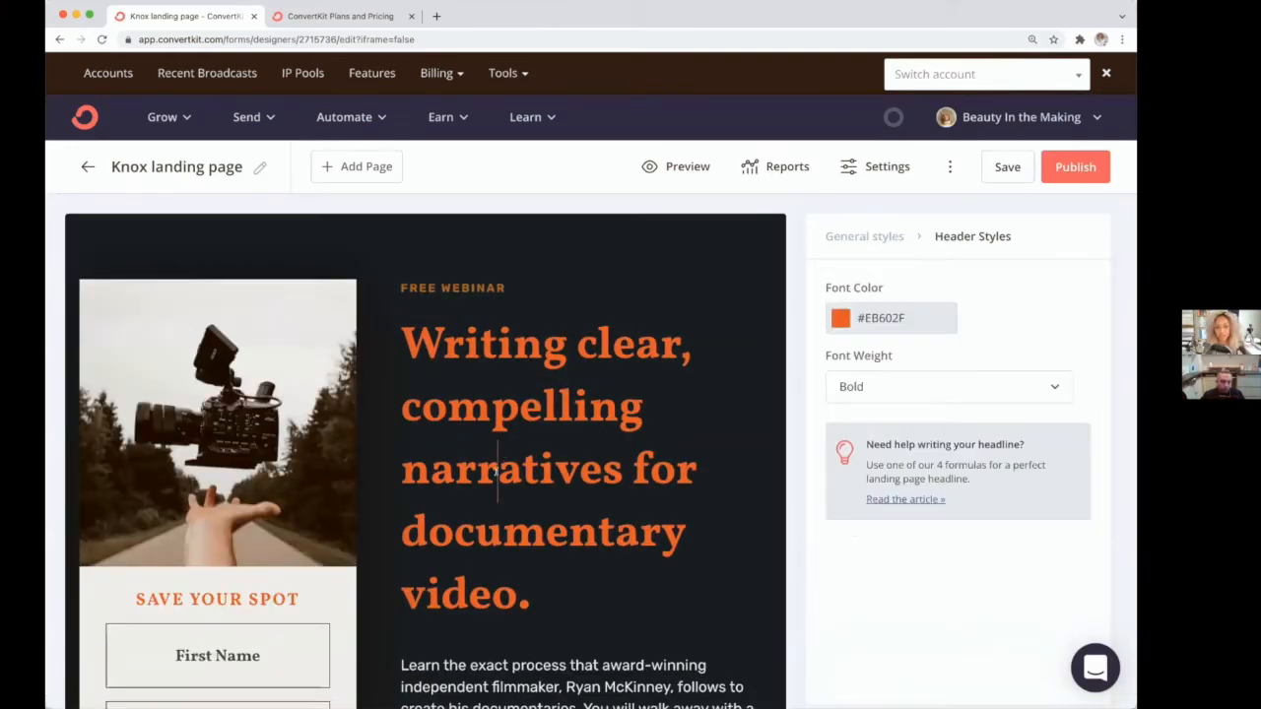
scroll(507, 468, down, 3)
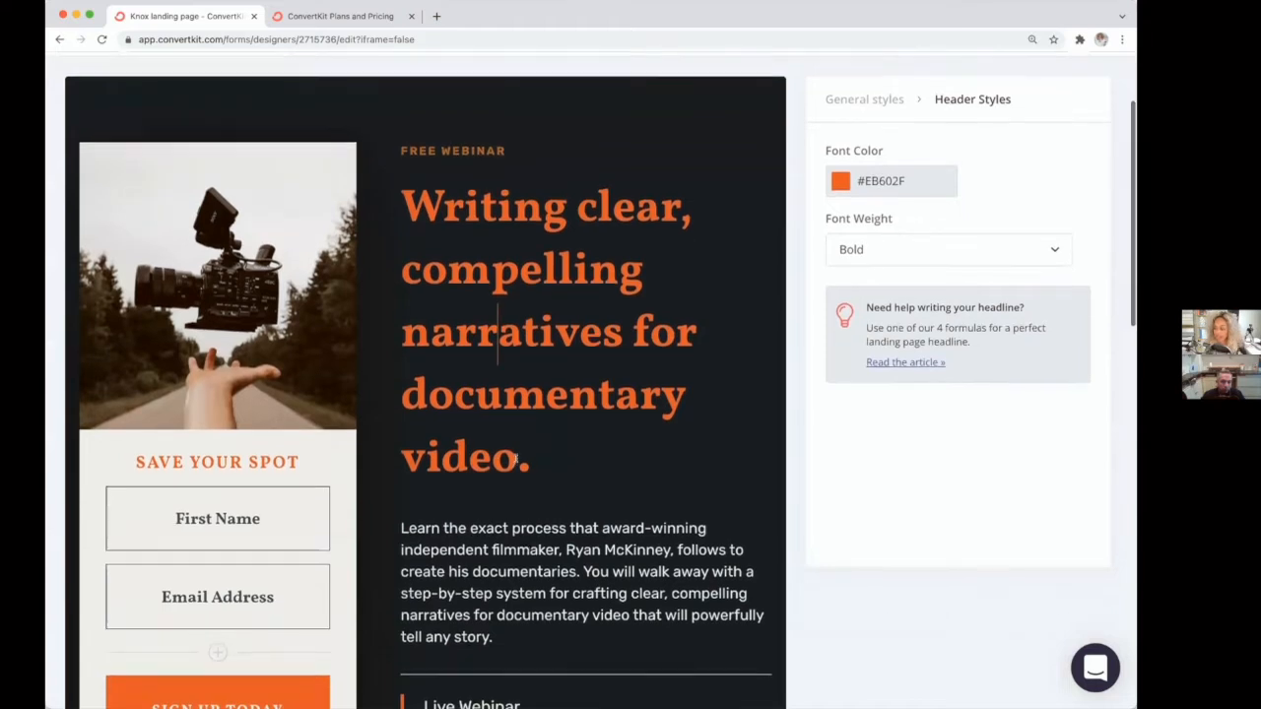
drag(517, 461, 376, 210)
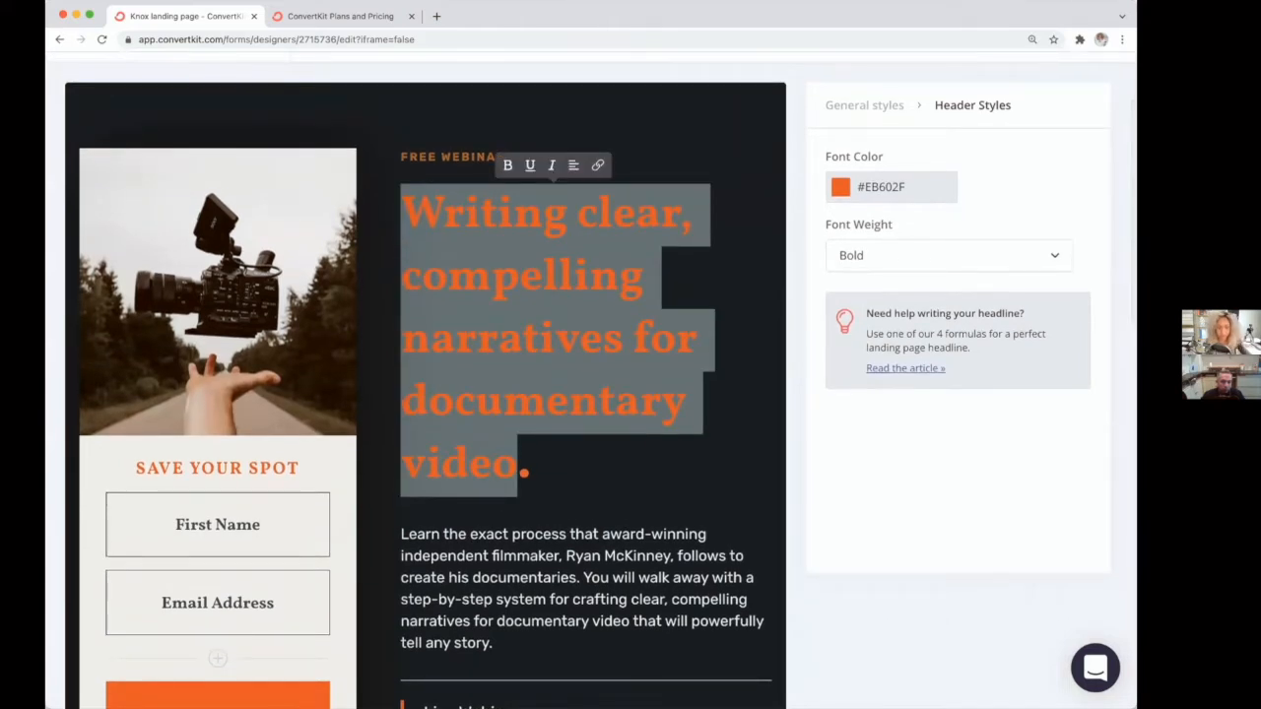
text(Title...)
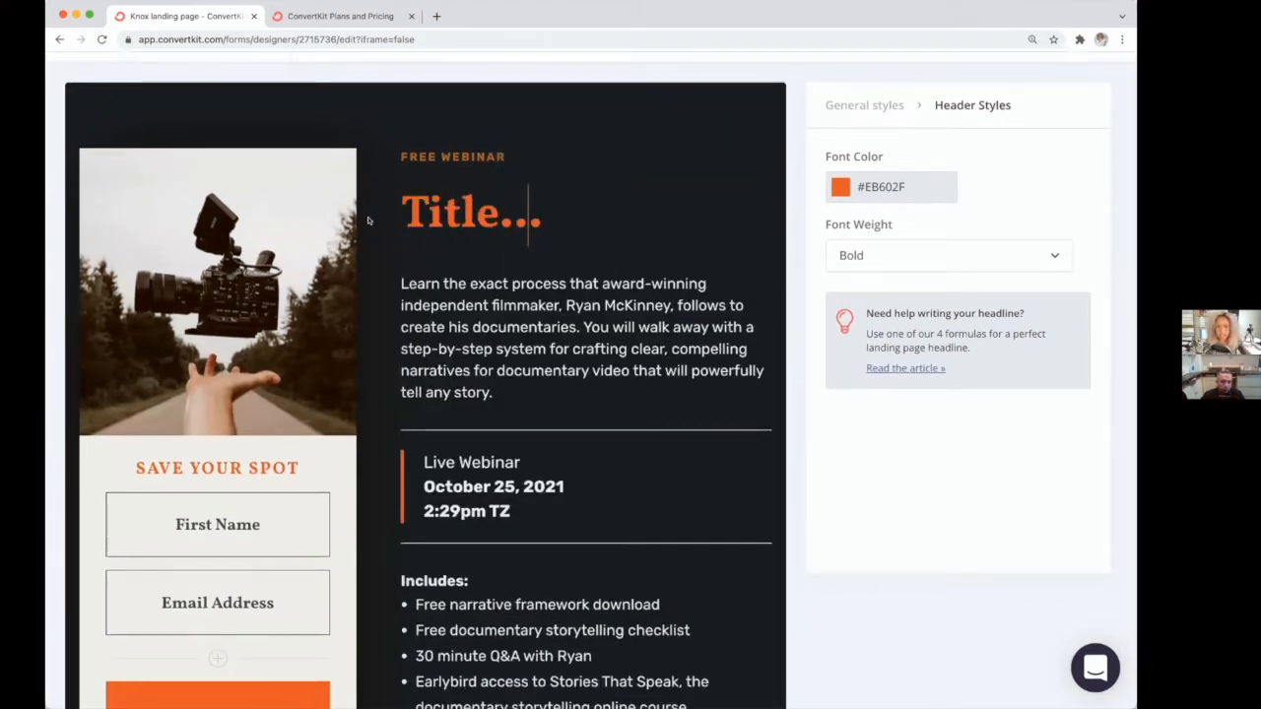
Step: Replace the description paragraph under the headline with "content..."
drag(497, 392, 374, 281)
text(content...)
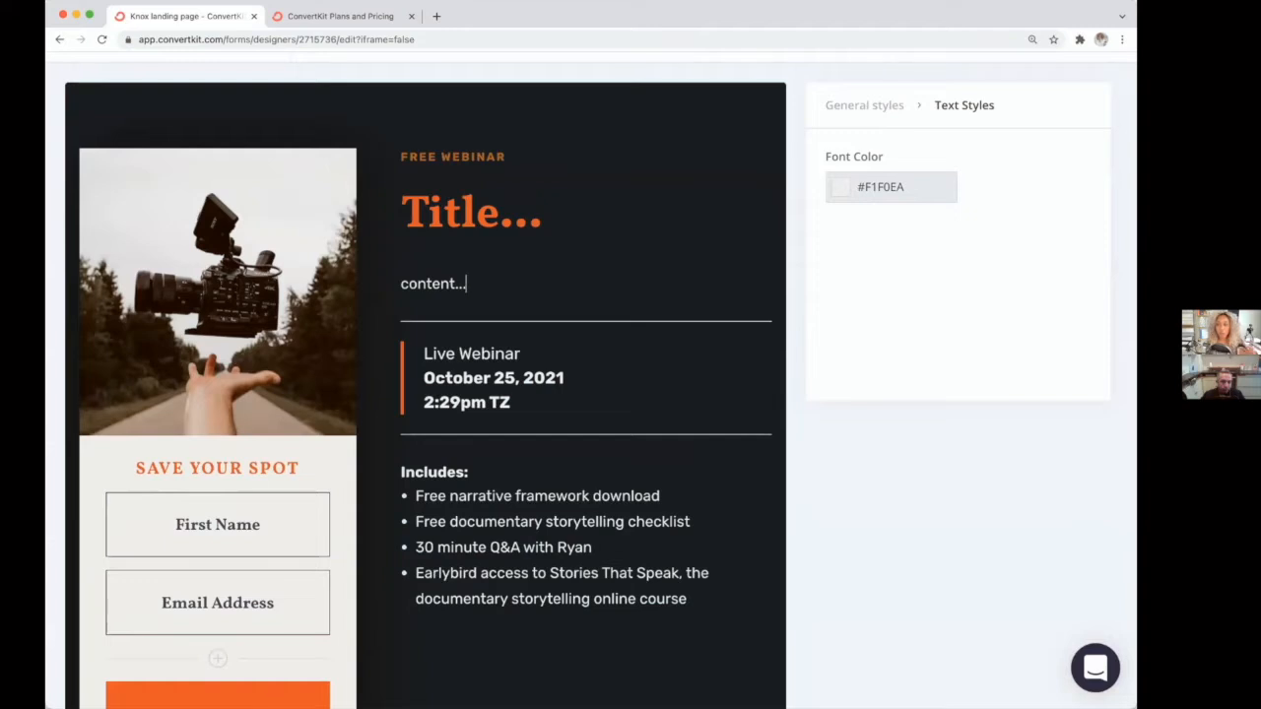
Step: Examine the webinar event block's settings and the rest of the page content
click(483, 381)
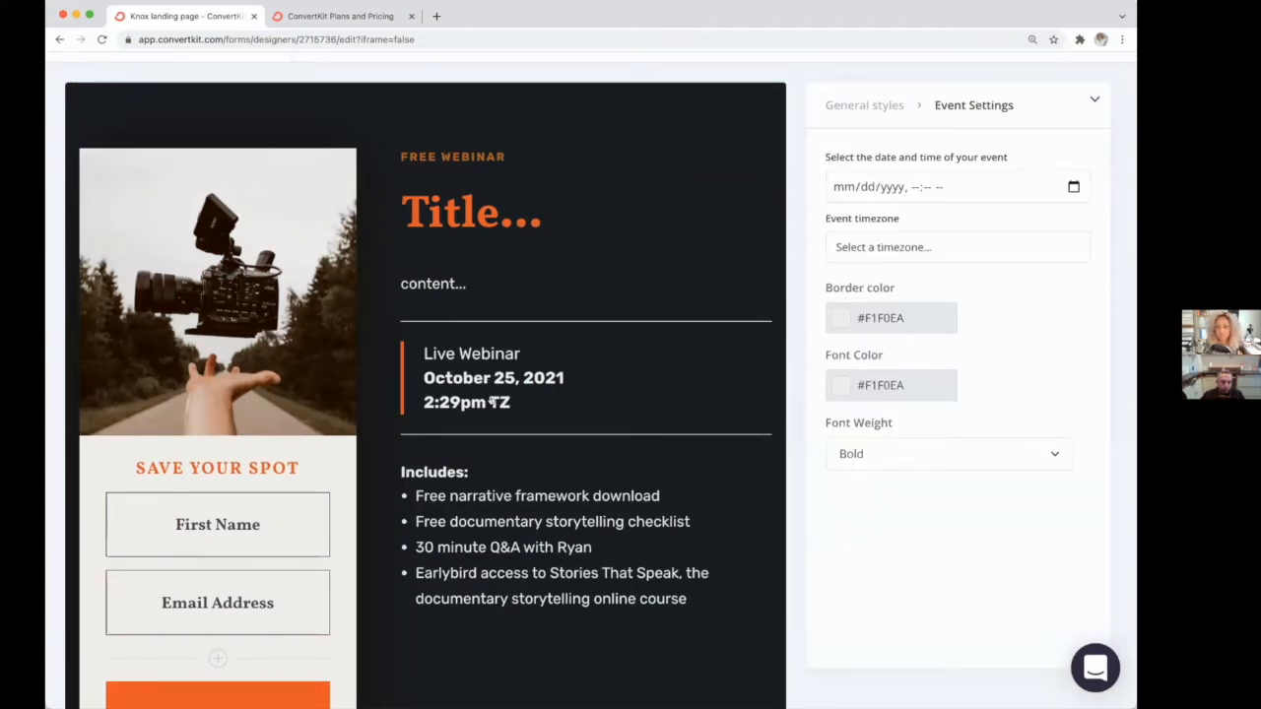
scroll(389, 447, down, 2)
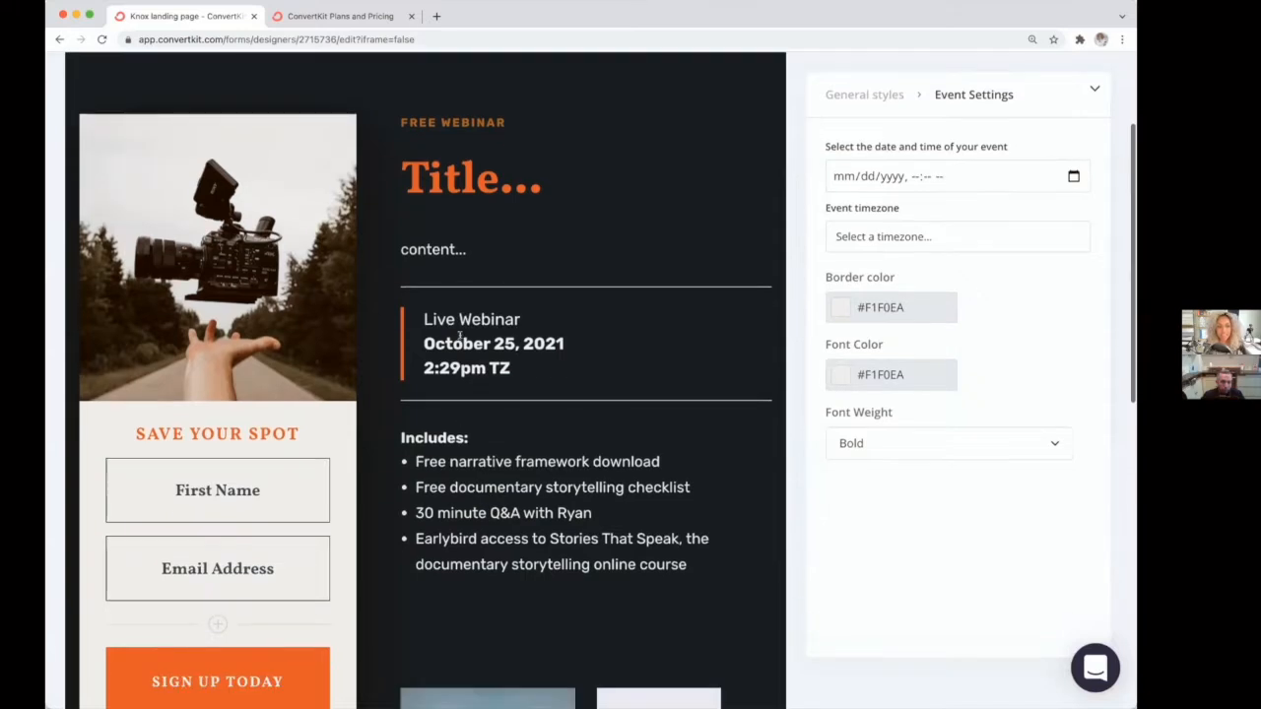
click(482, 249)
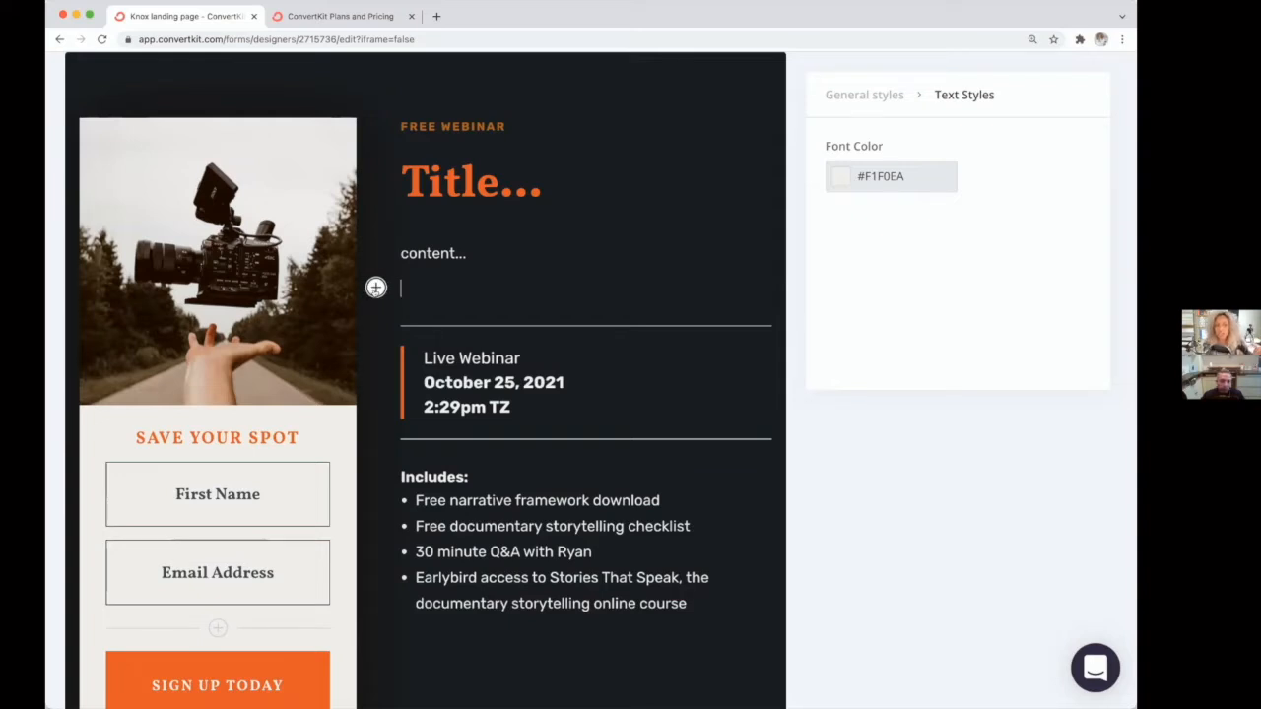
scroll(375, 286, down, 1)
scroll(458, 547, down, 5)
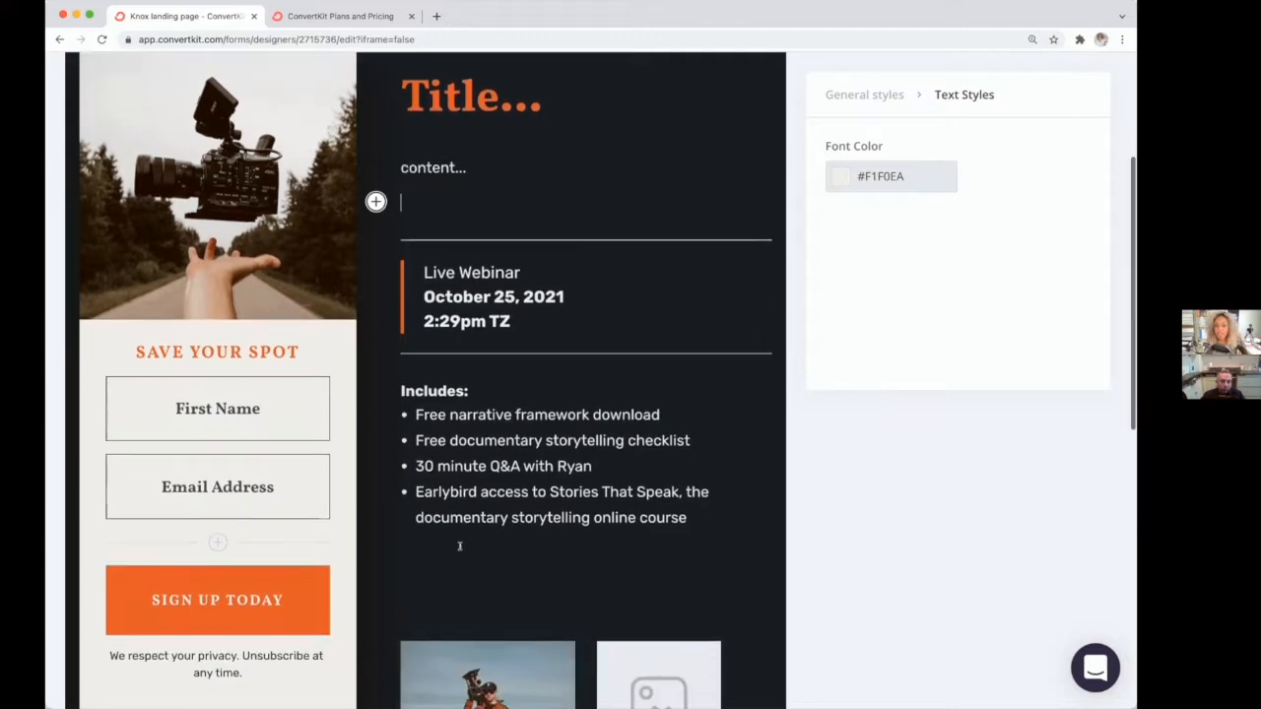
scroll(458, 550, down, 6)
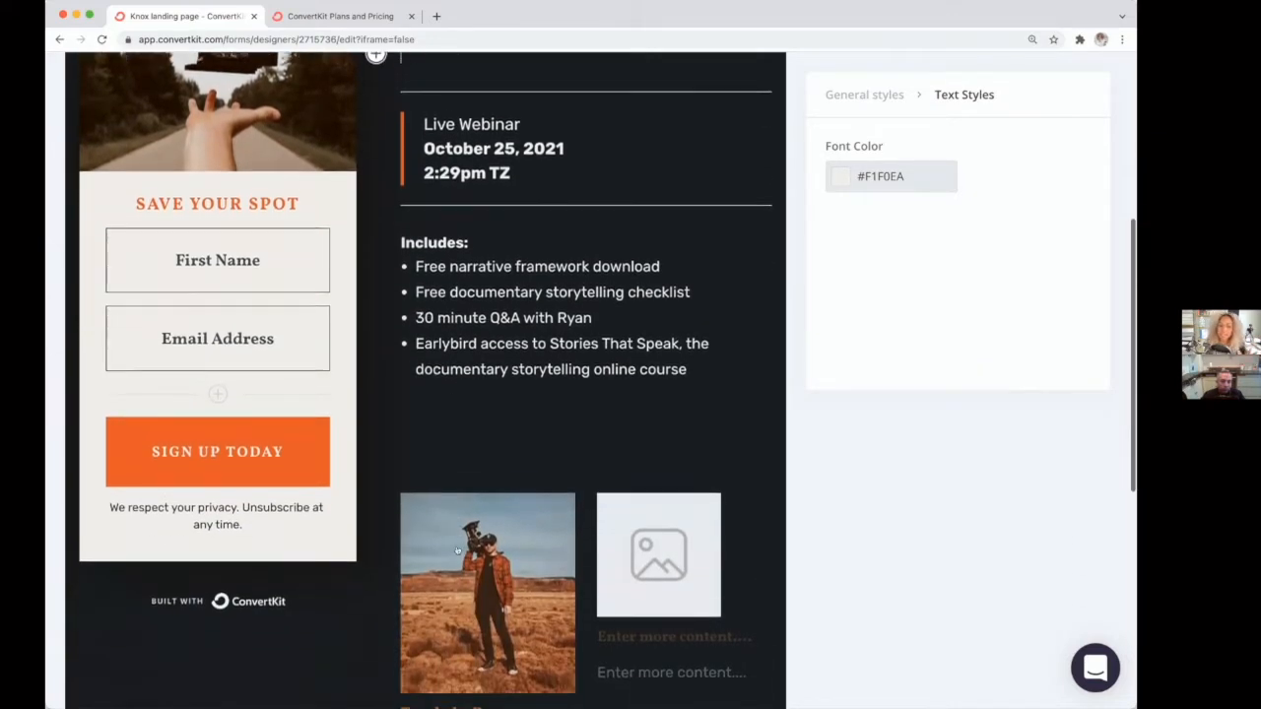
scroll(459, 546, up, 5)
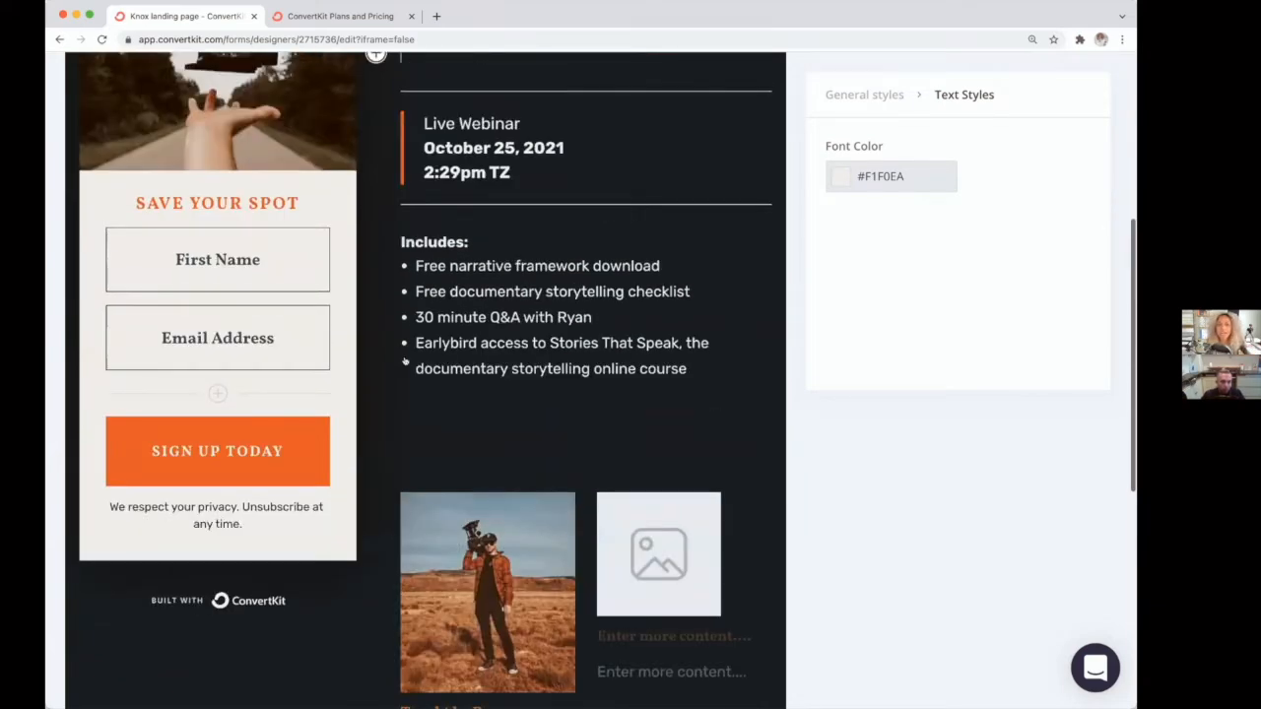
scroll(460, 546, up, 5)
Step: Open the insert menu below the content paragraph and browse the available block types without inserting one
click(375, 276)
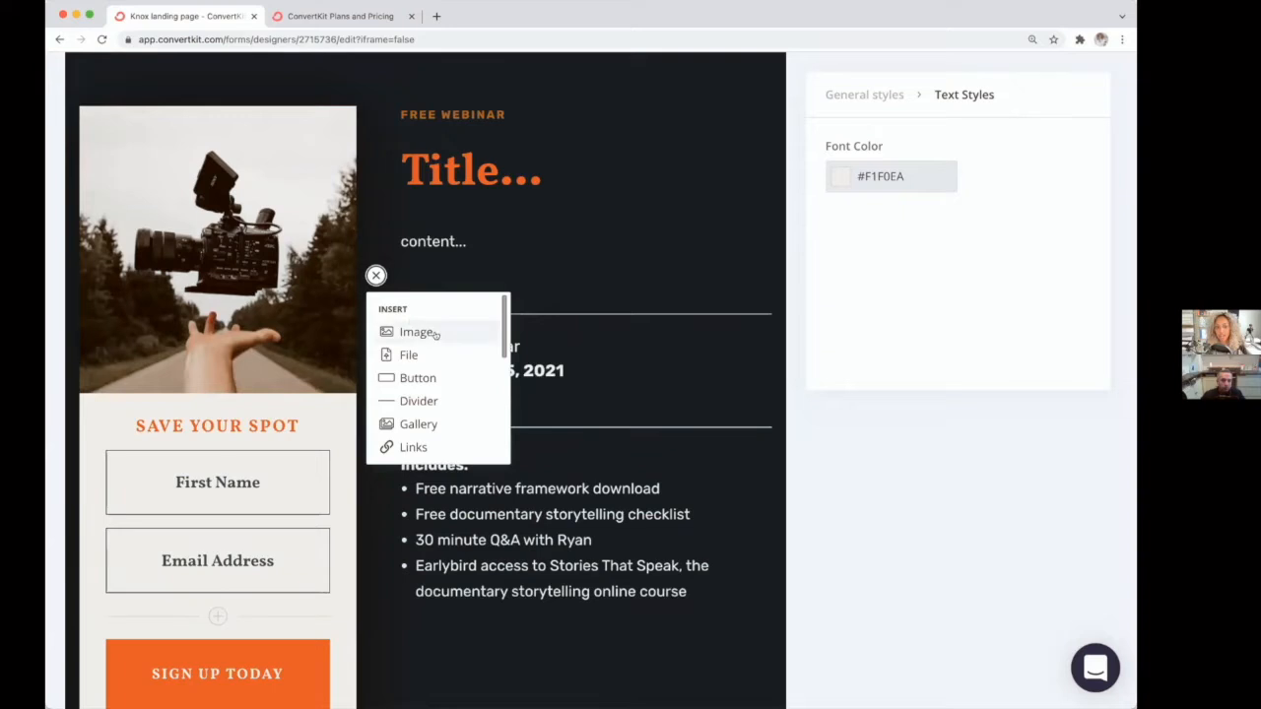
scroll(434, 336, down, 2)
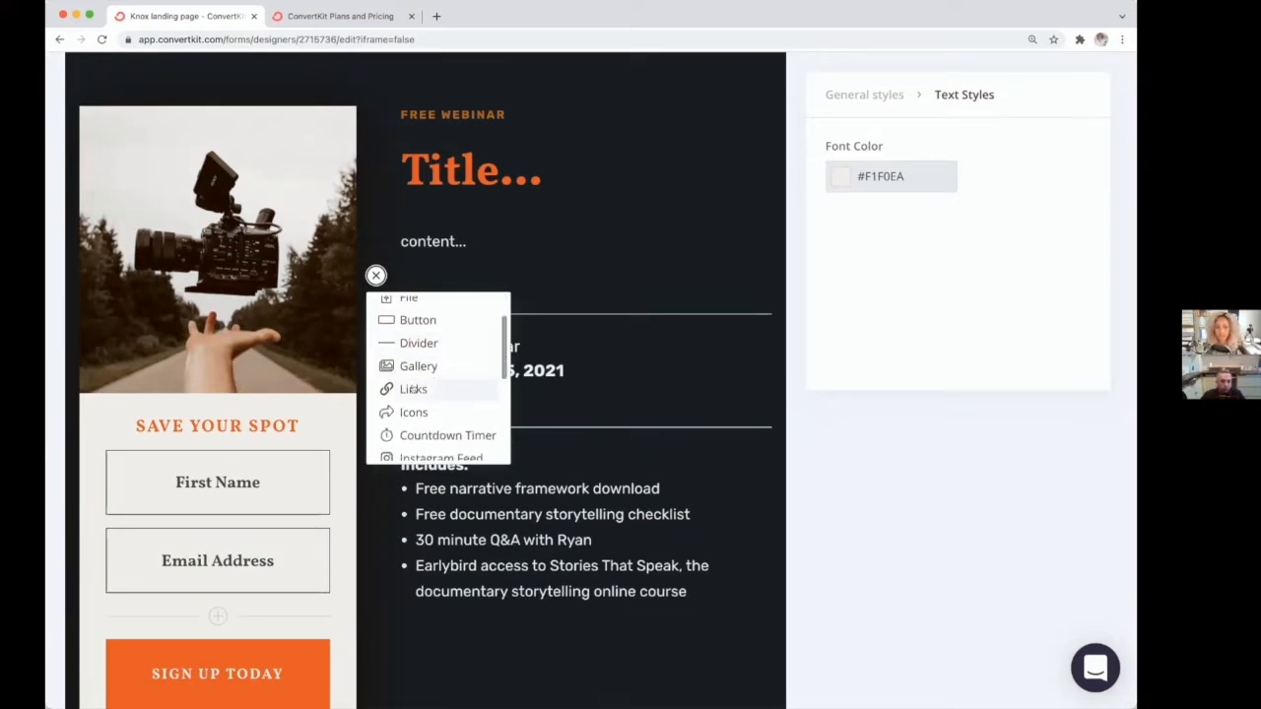
scroll(422, 392, down, 2)
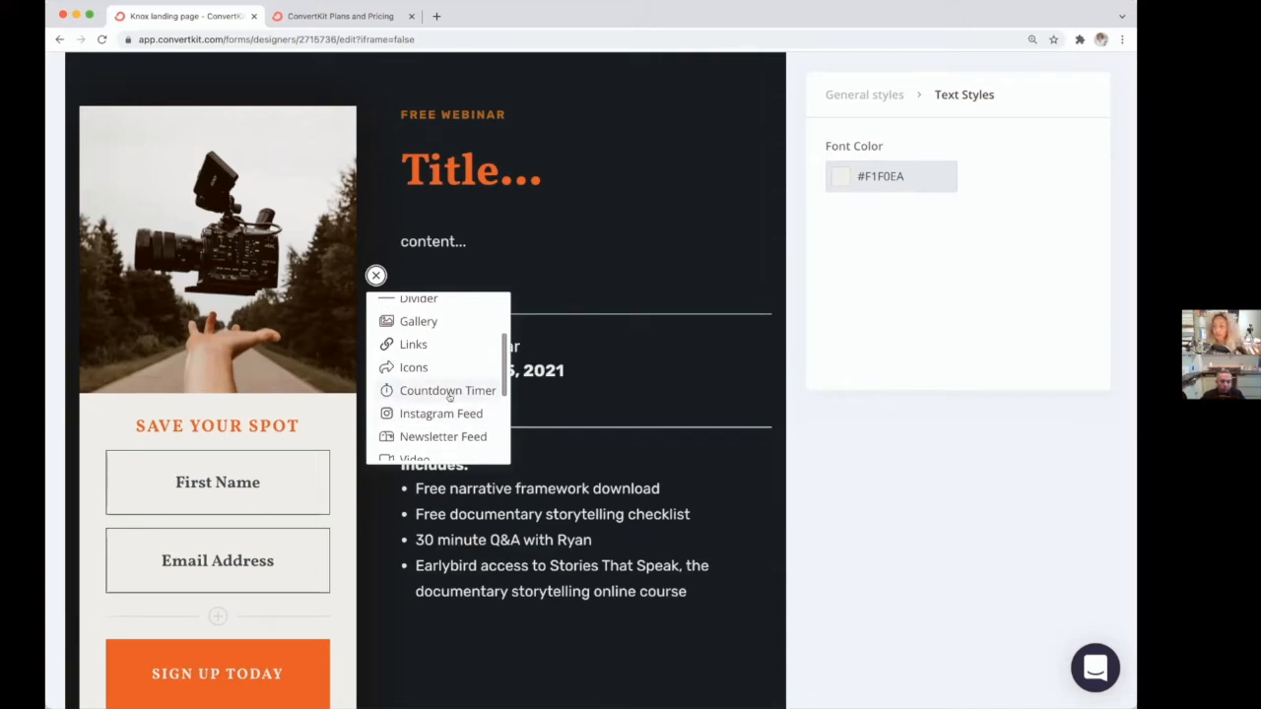
scroll(452, 397, down, 2)
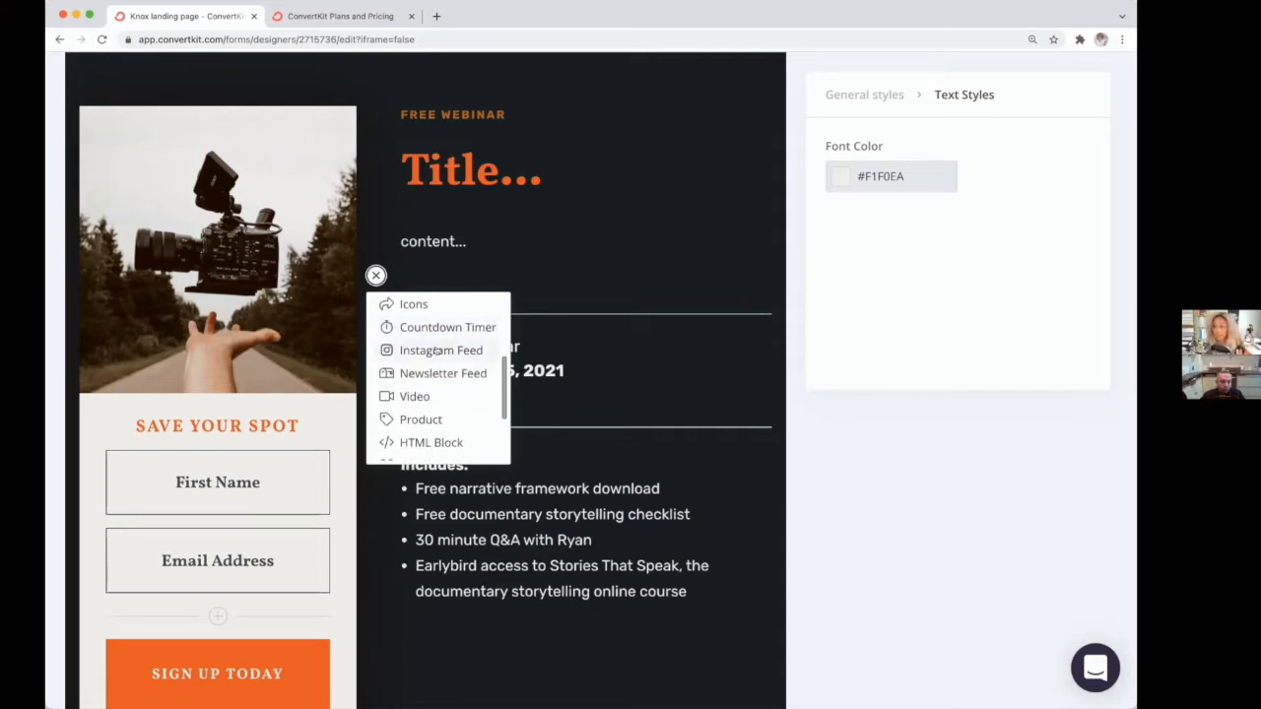
scroll(425, 380, down, 4)
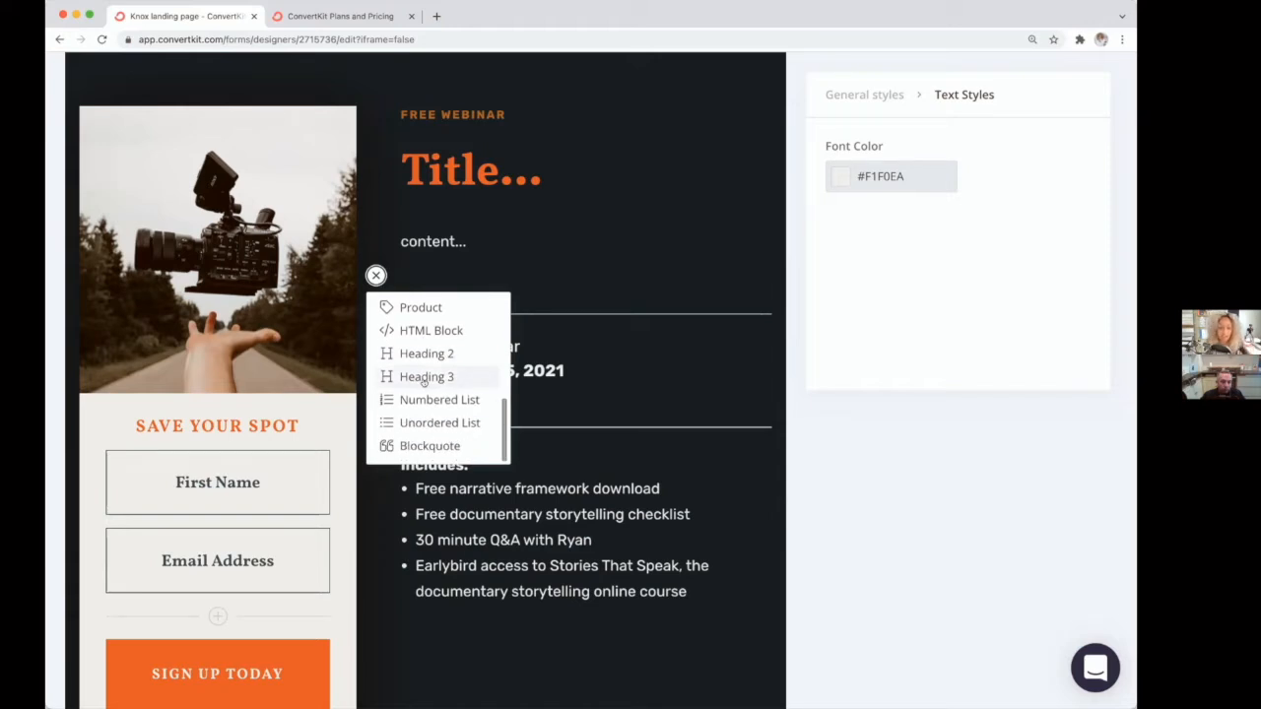
click(442, 270)
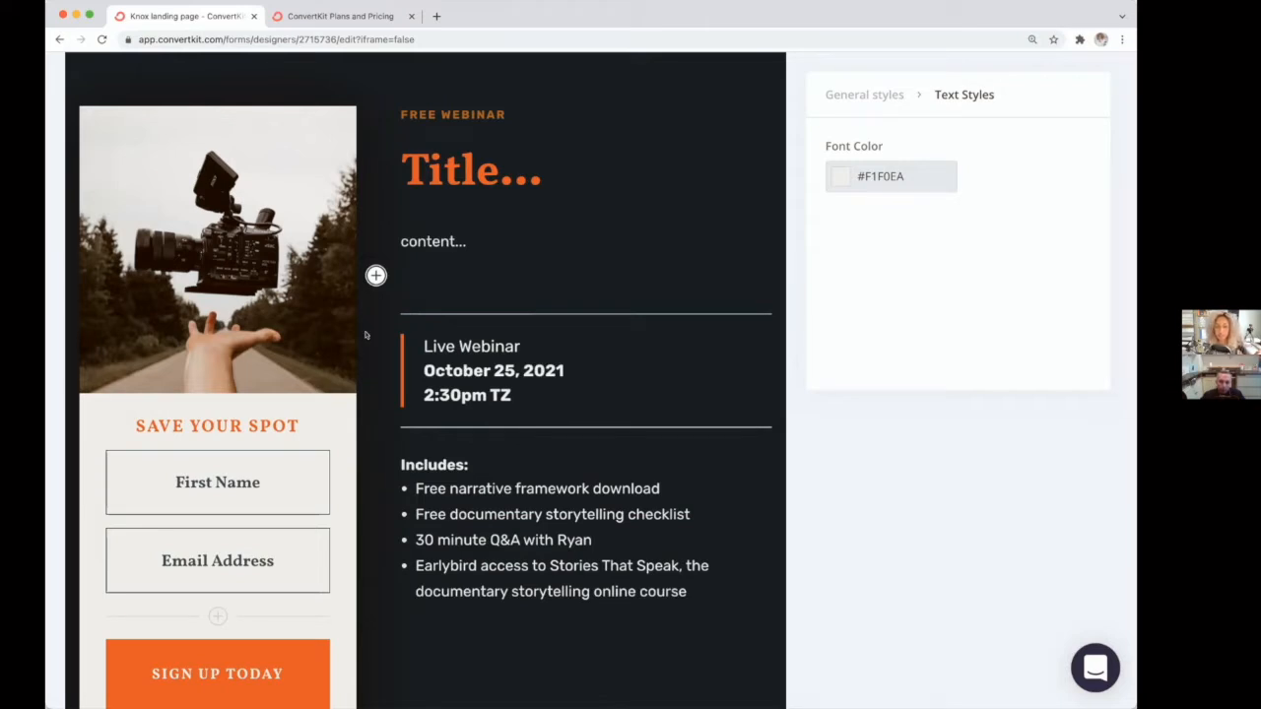
Step: Add a new empty custom field below the Email Address field in the sign-up form
scroll(276, 385, down, 2)
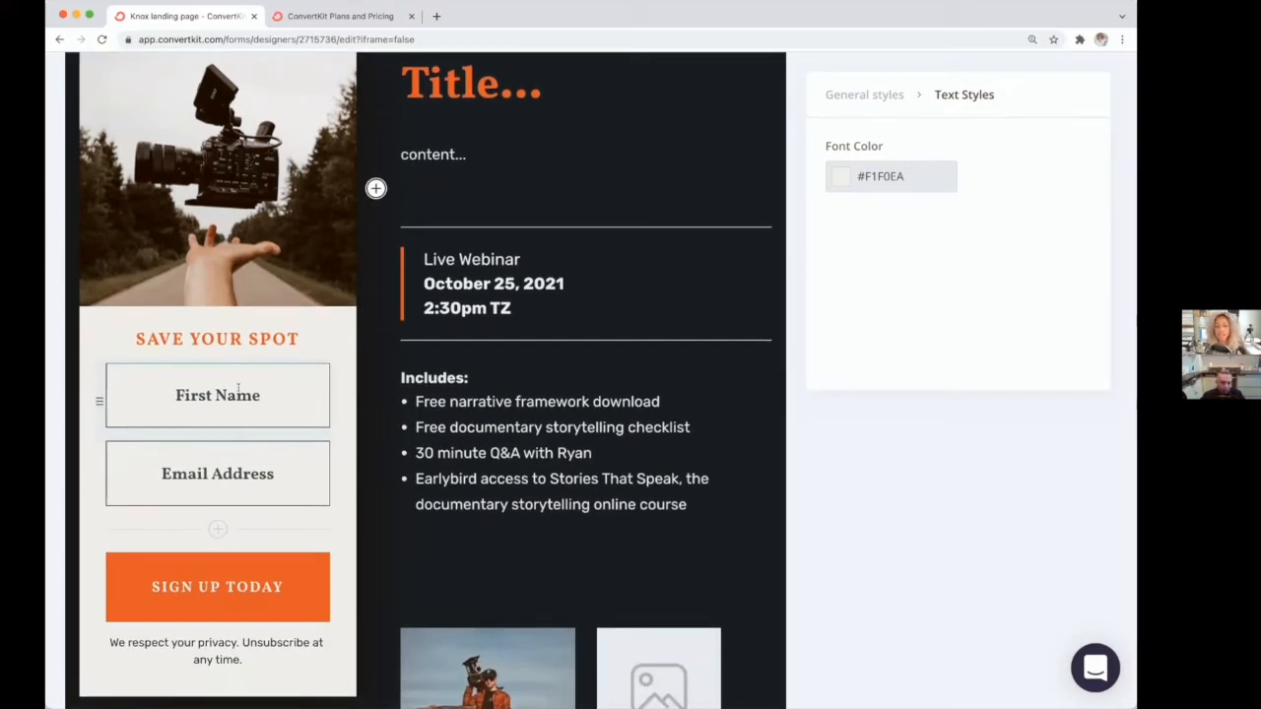
scroll(236, 370, down, 2)
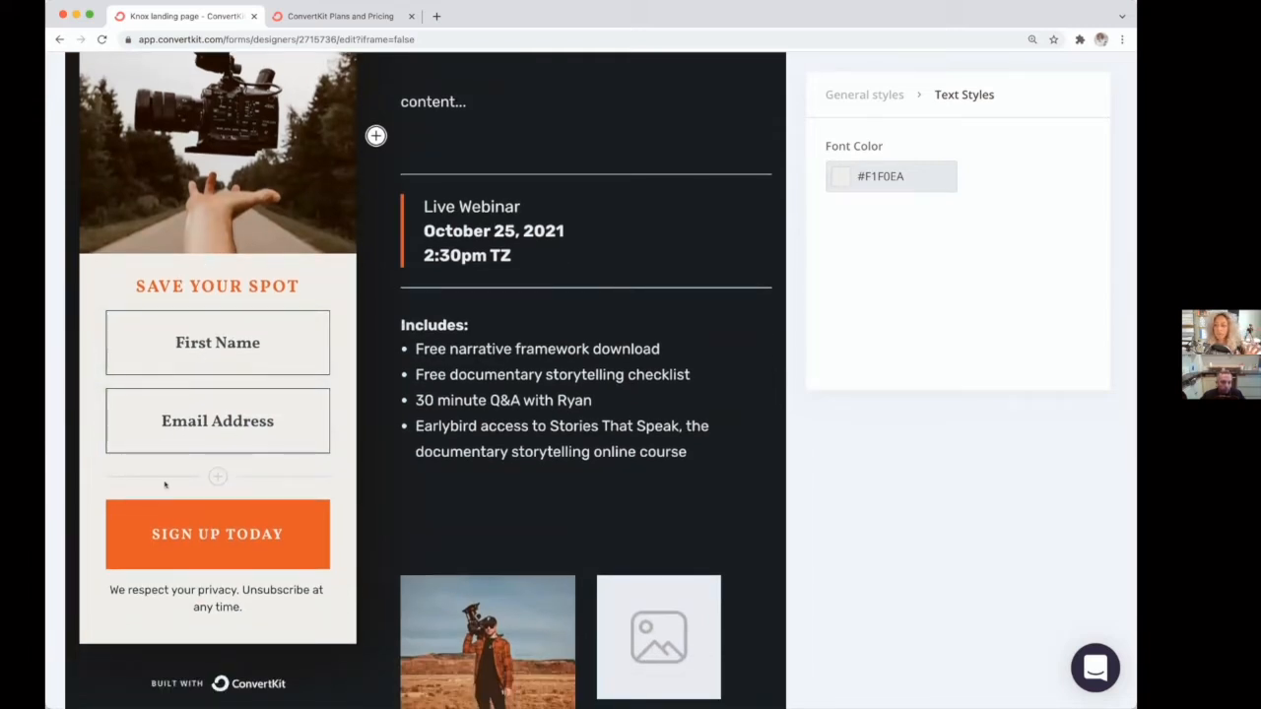
click(180, 423)
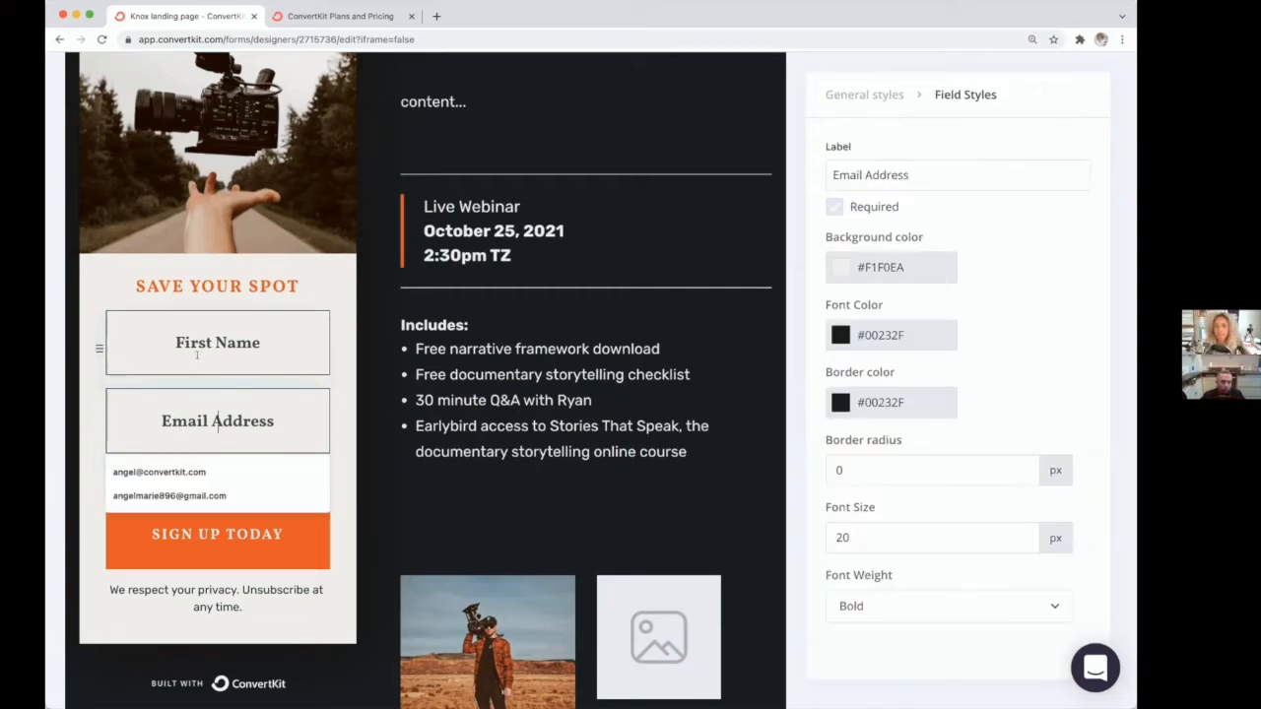
click(217, 347)
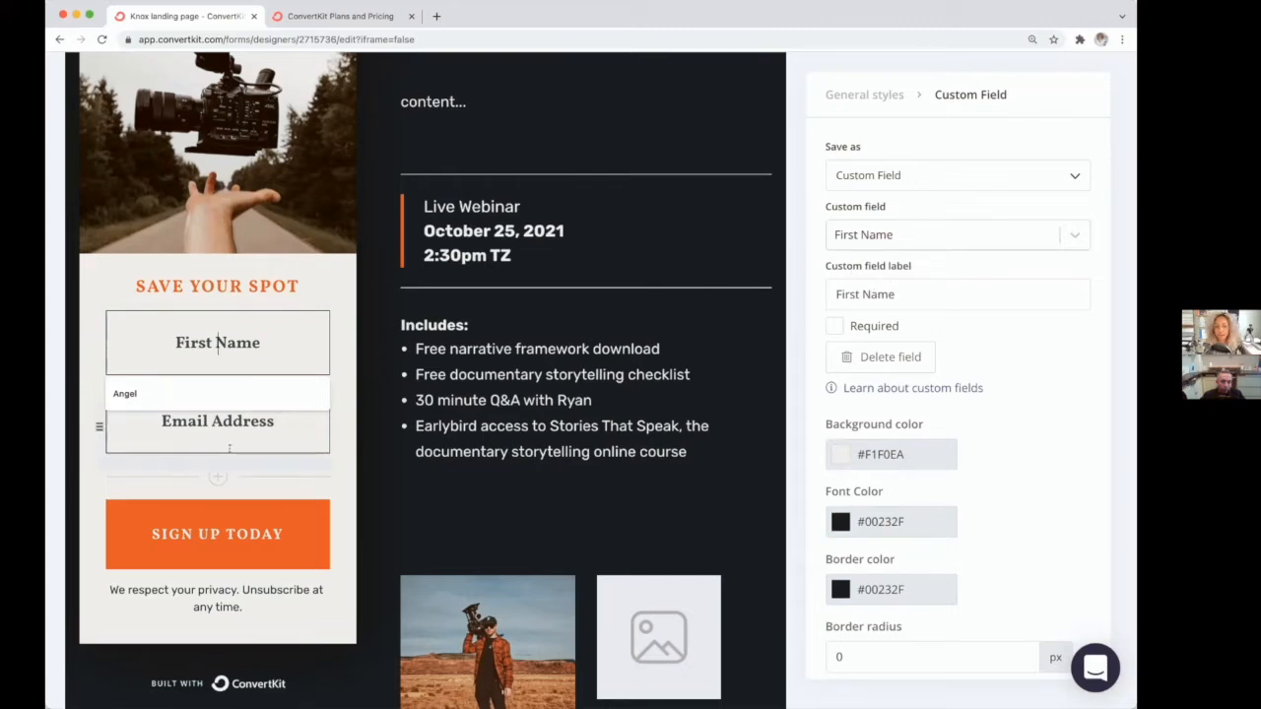
click(217, 478)
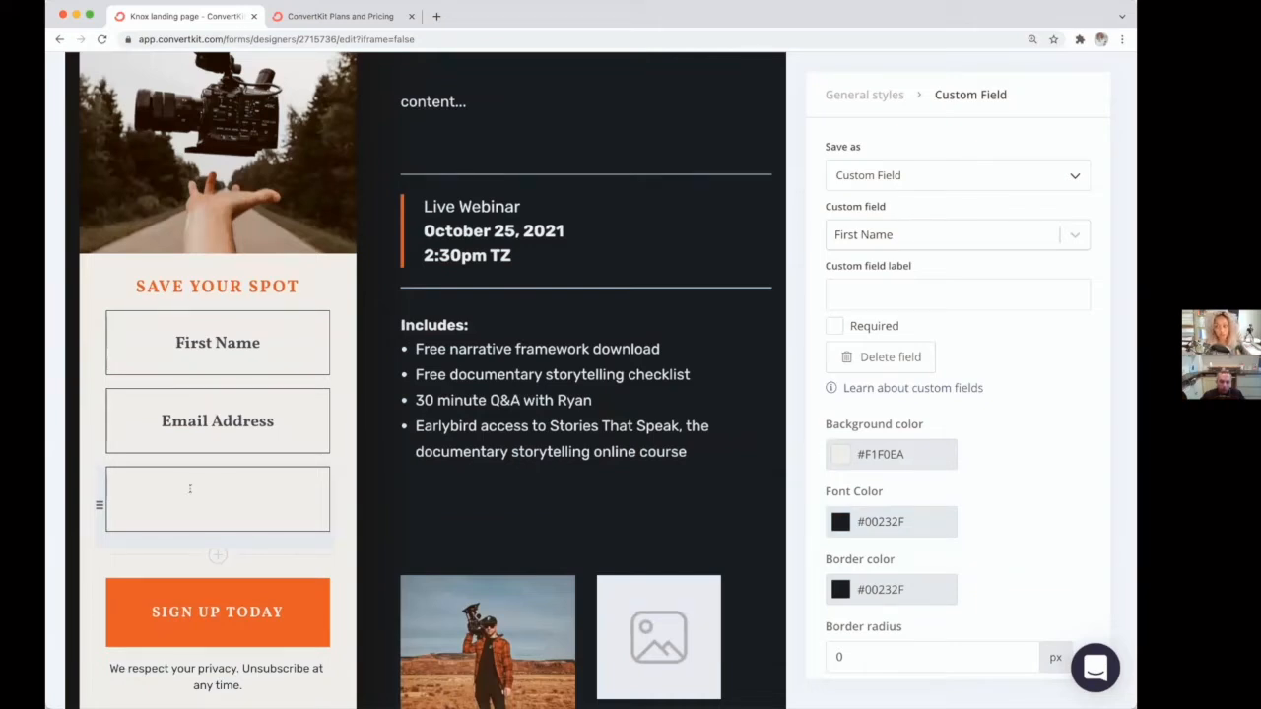
Step: Change the sign-up button text to "COUNT ME IN!!!"
scroll(143, 485, down, 3)
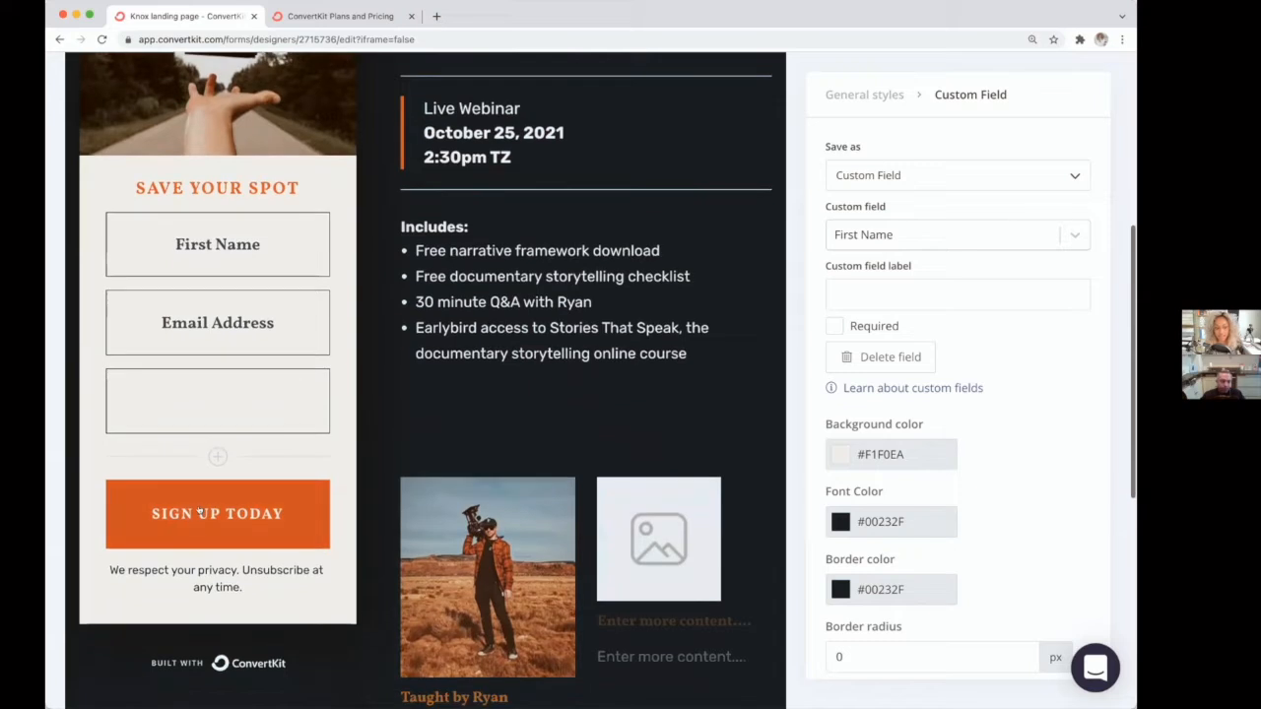
click(259, 517)
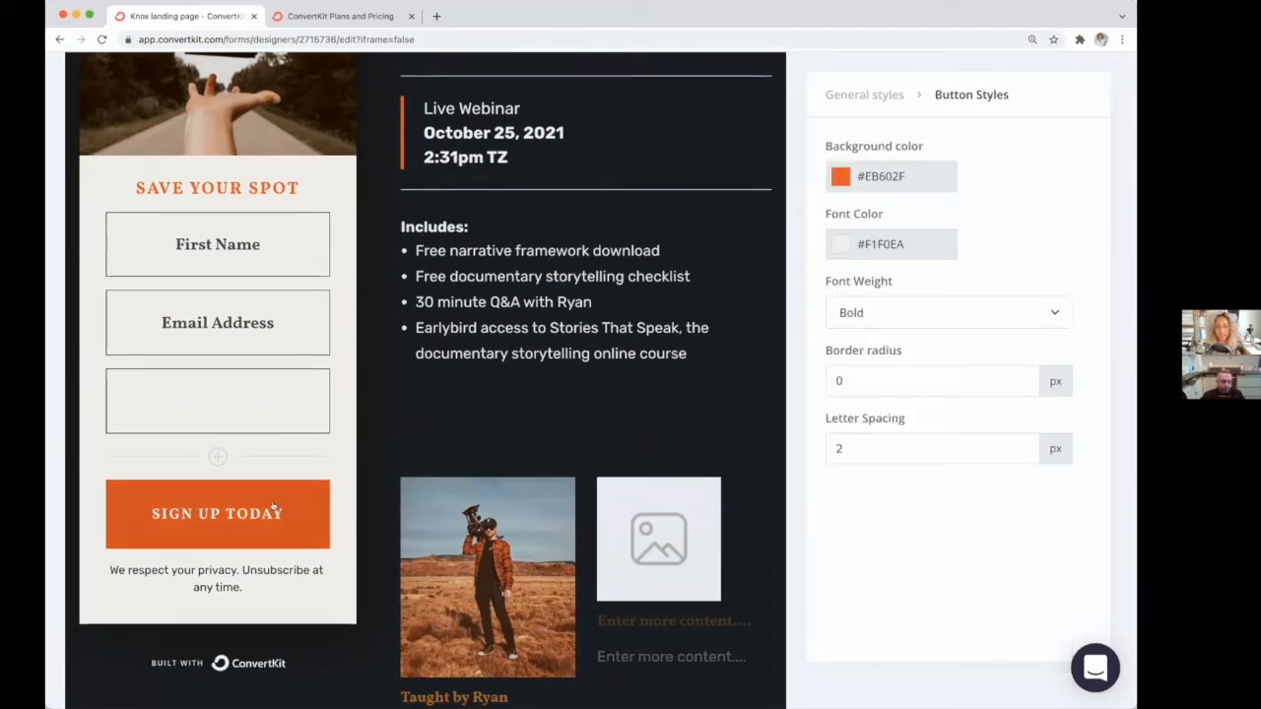
drag(285, 513, 150, 511)
text(COUNT ME IN!!!)
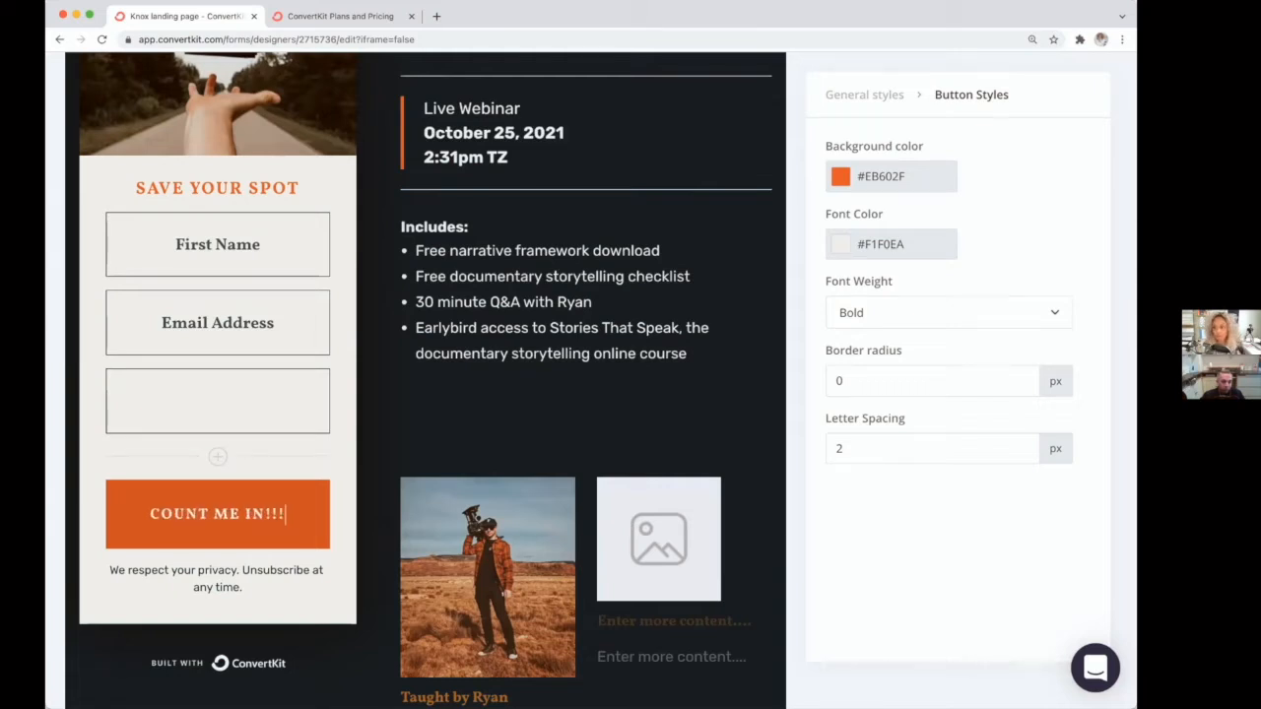
Step: Save the landing page and add a Thank You page to it
scroll(153, 513, up, 8)
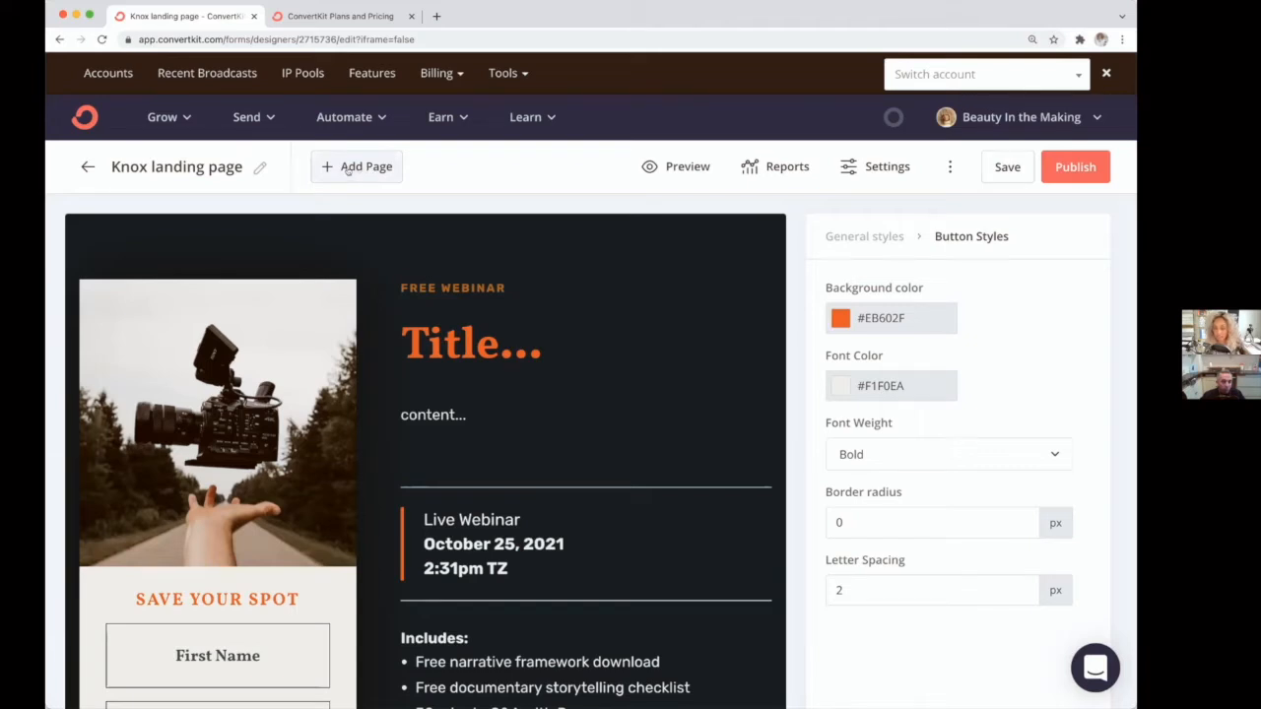
key(super+s)
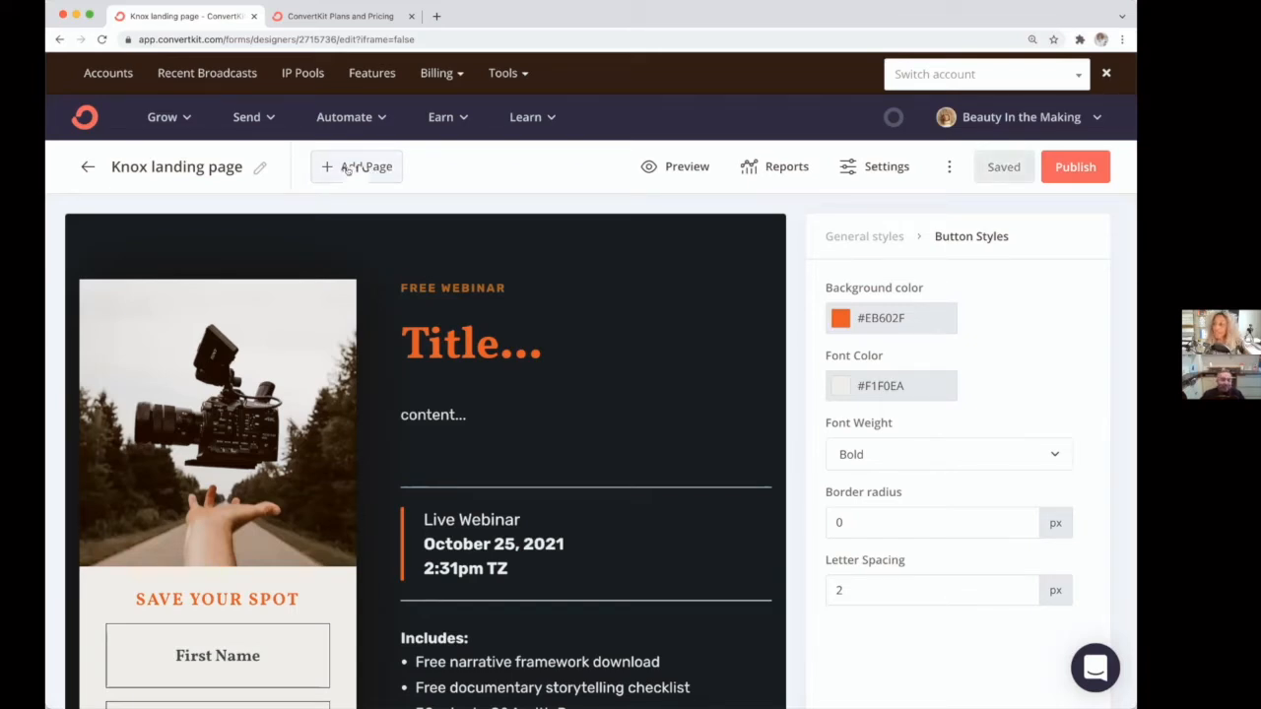
click(347, 169)
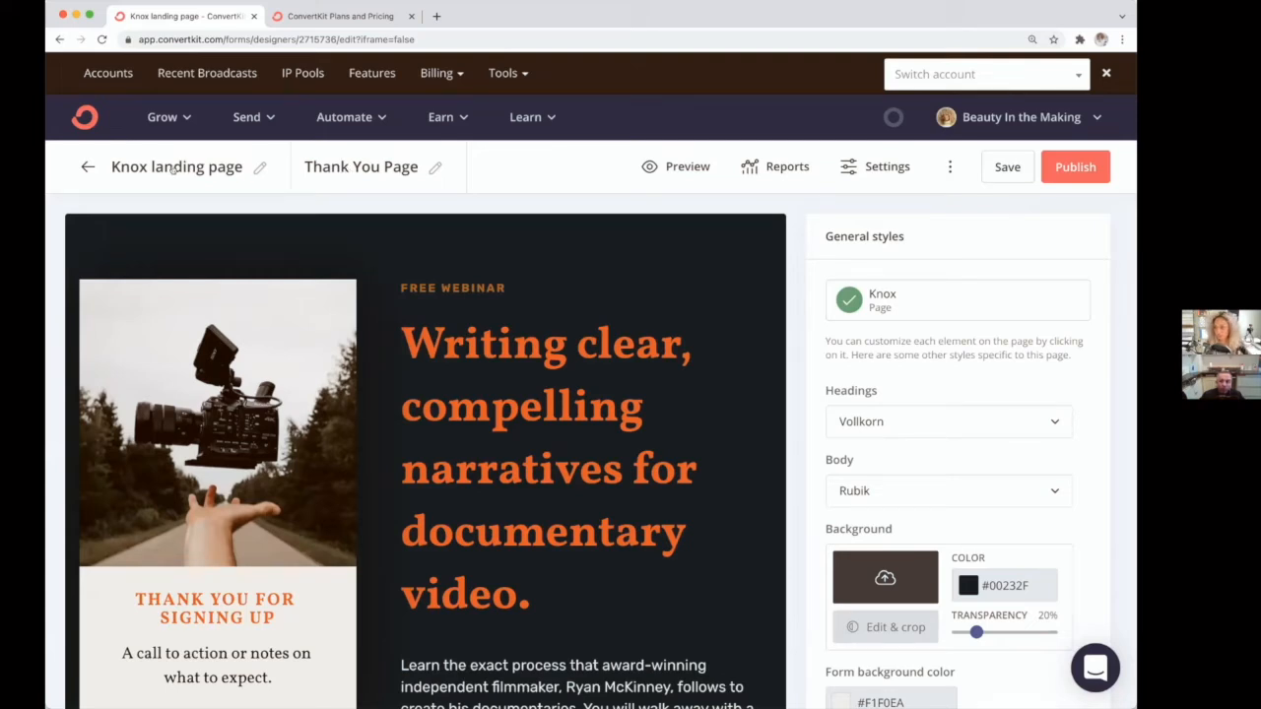
scroll(418, 376, down, 3)
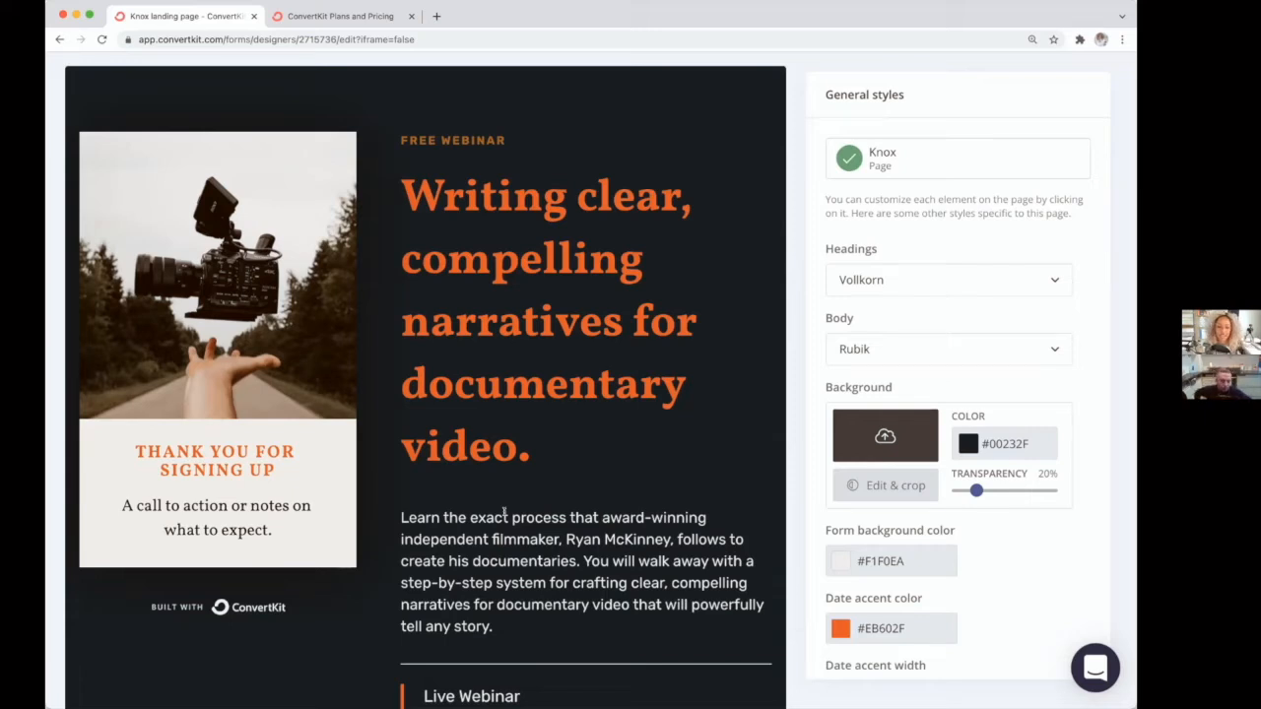
scroll(368, 205, up, 3)
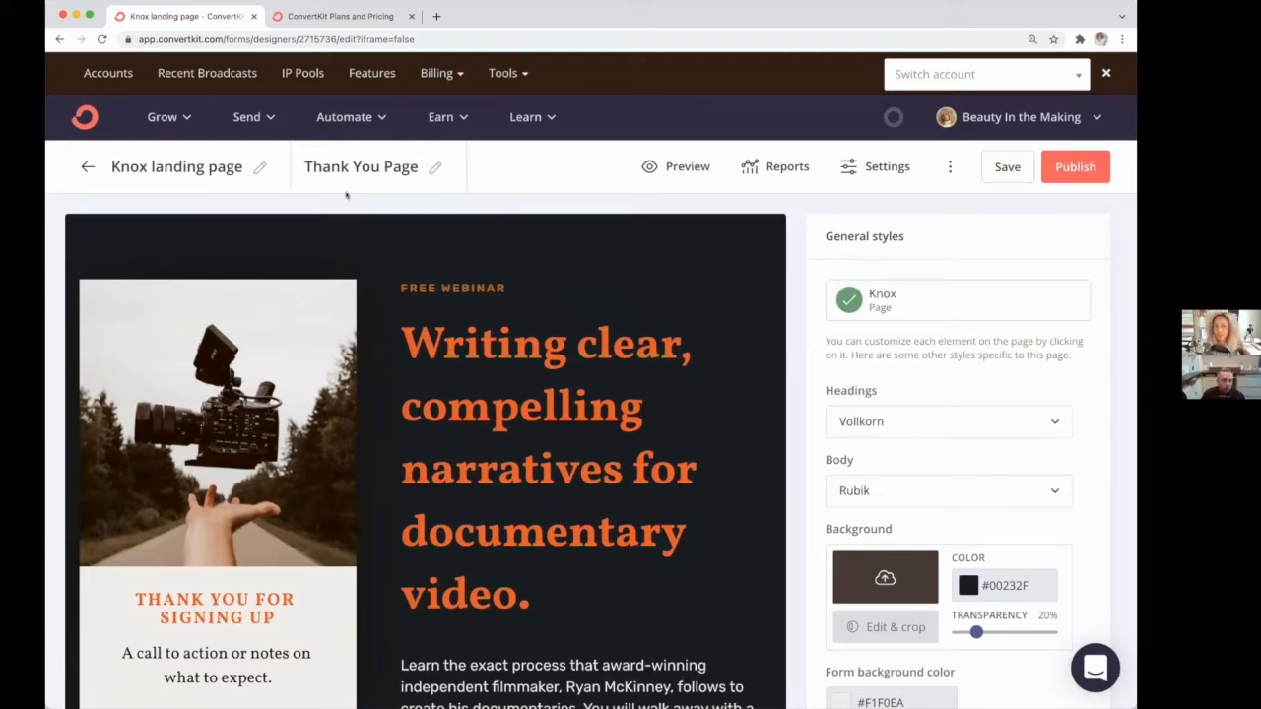
Step: In the landing page settings, set subscribers to be redirected to the thank you page
click(875, 167)
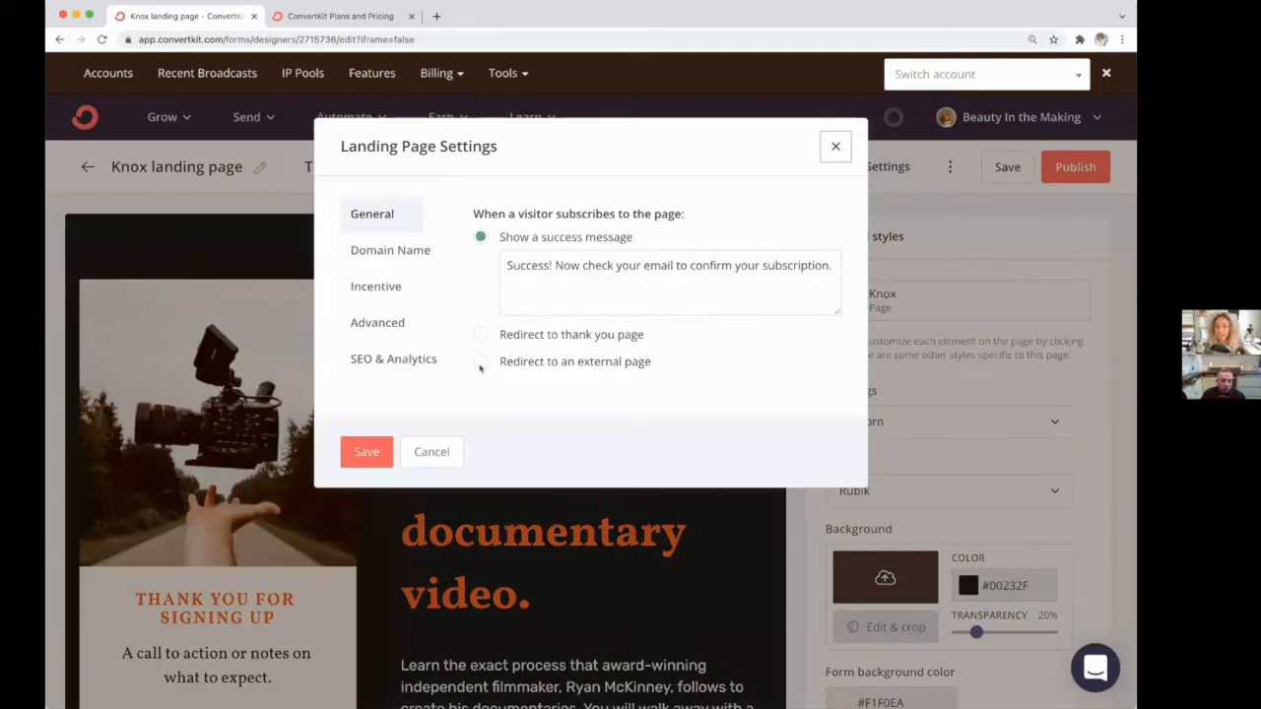
click(475, 364)
click(480, 264)
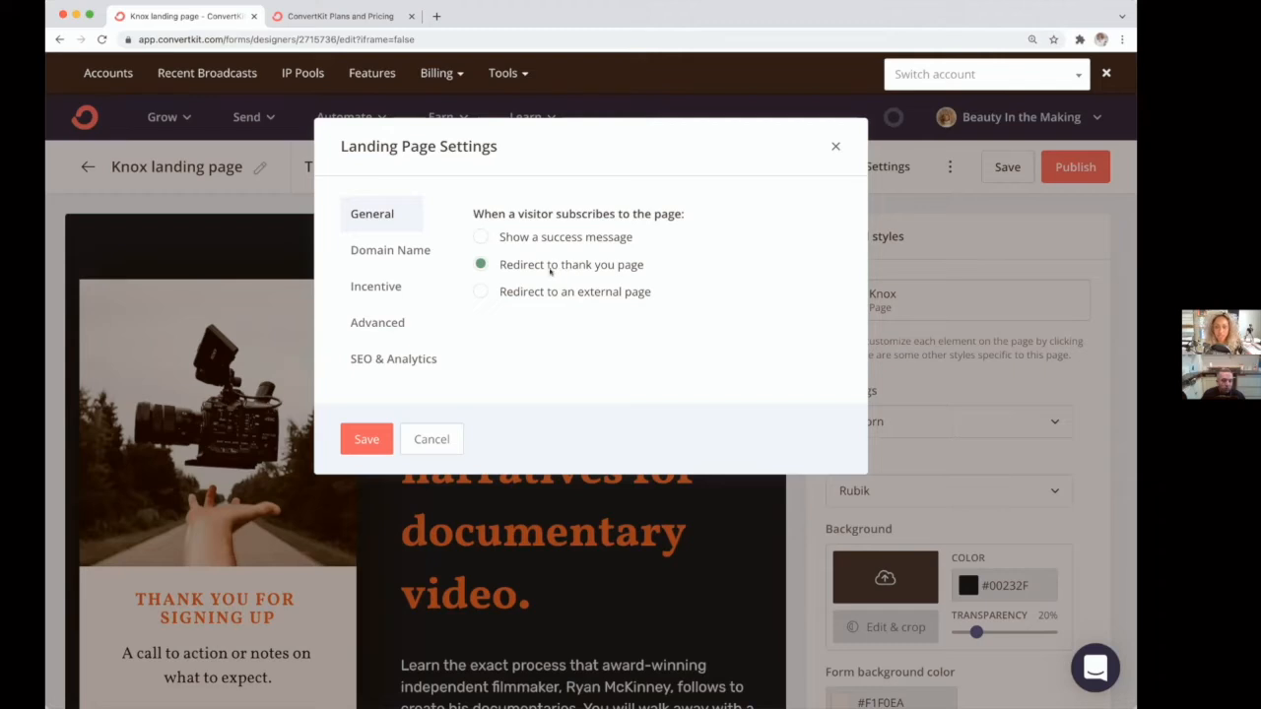
Step: Set the incentive's after-confirmation redirect to Download instead of a URL
click(377, 287)
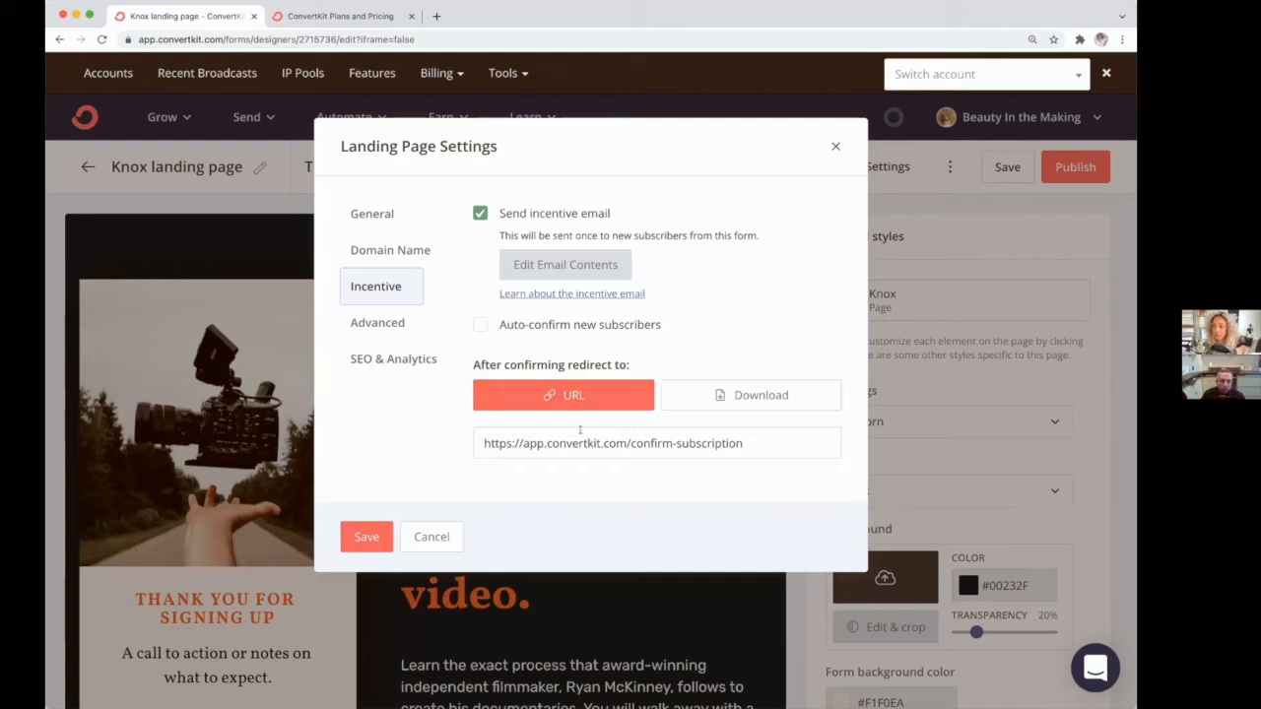
click(587, 439)
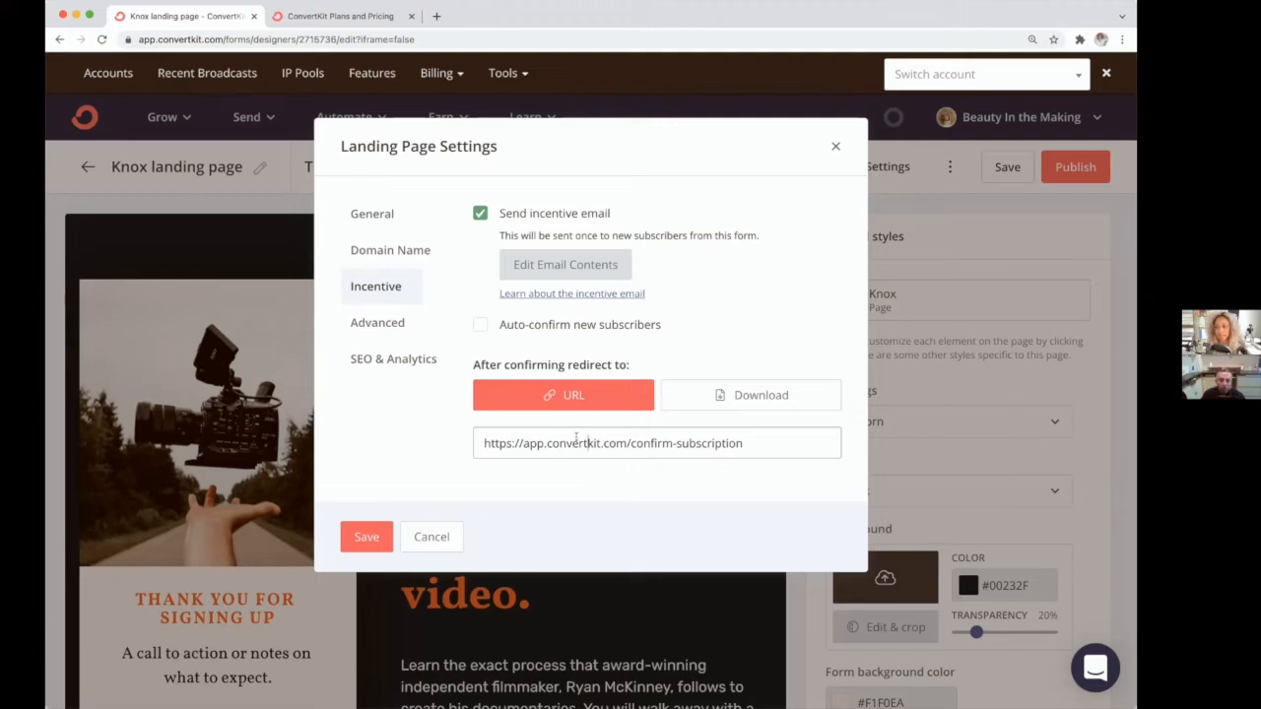
click(748, 399)
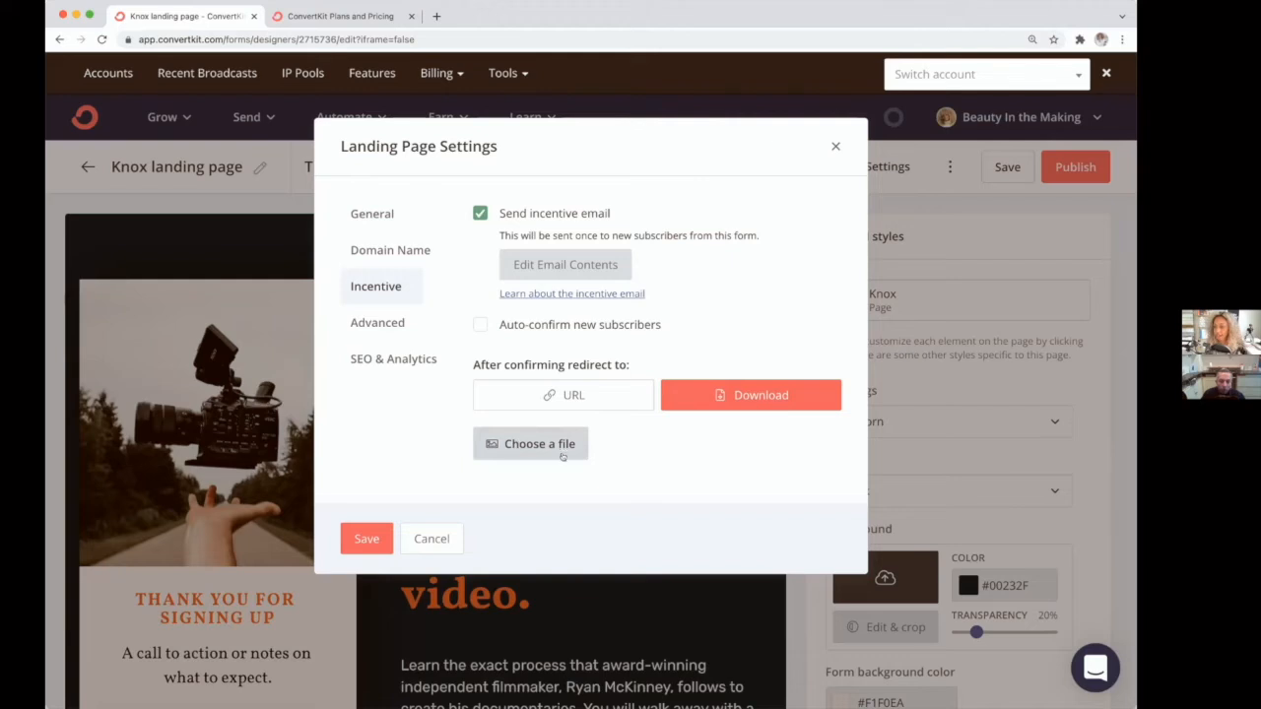
Step: Open the incentive email contents and set its subject to "free workshop inside!"
click(555, 264)
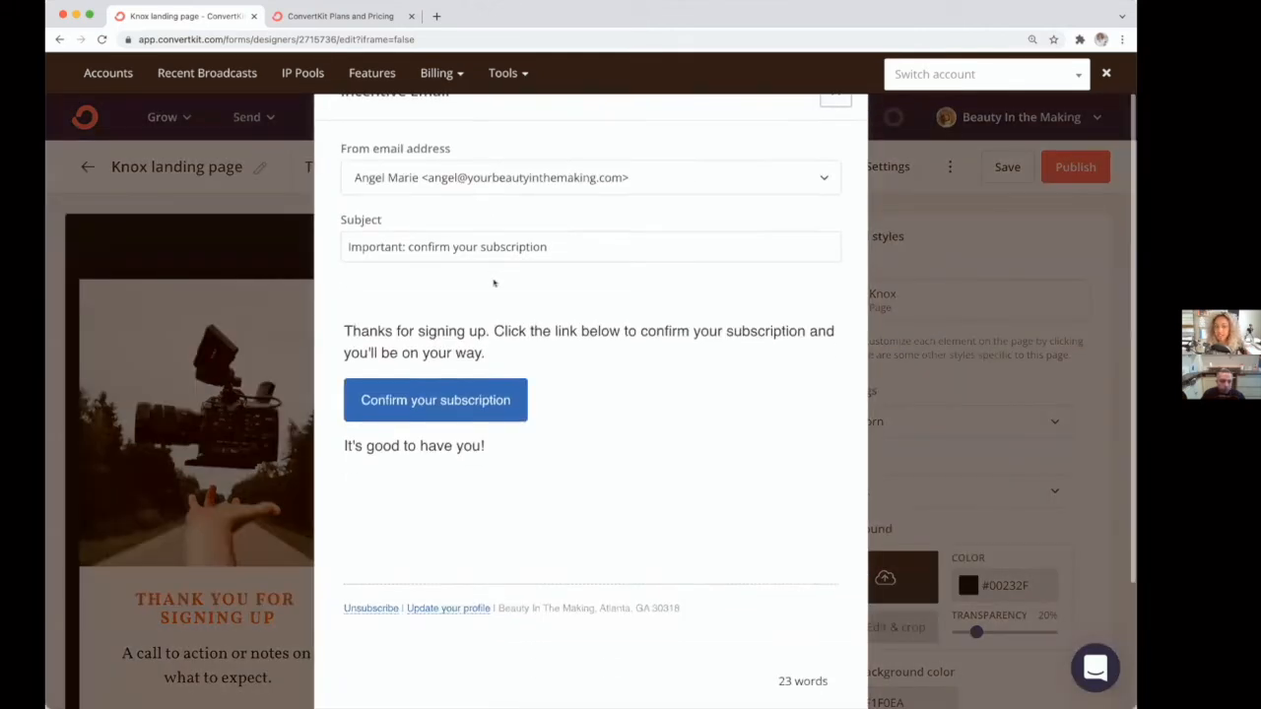
click(577, 249)
key(super+a)
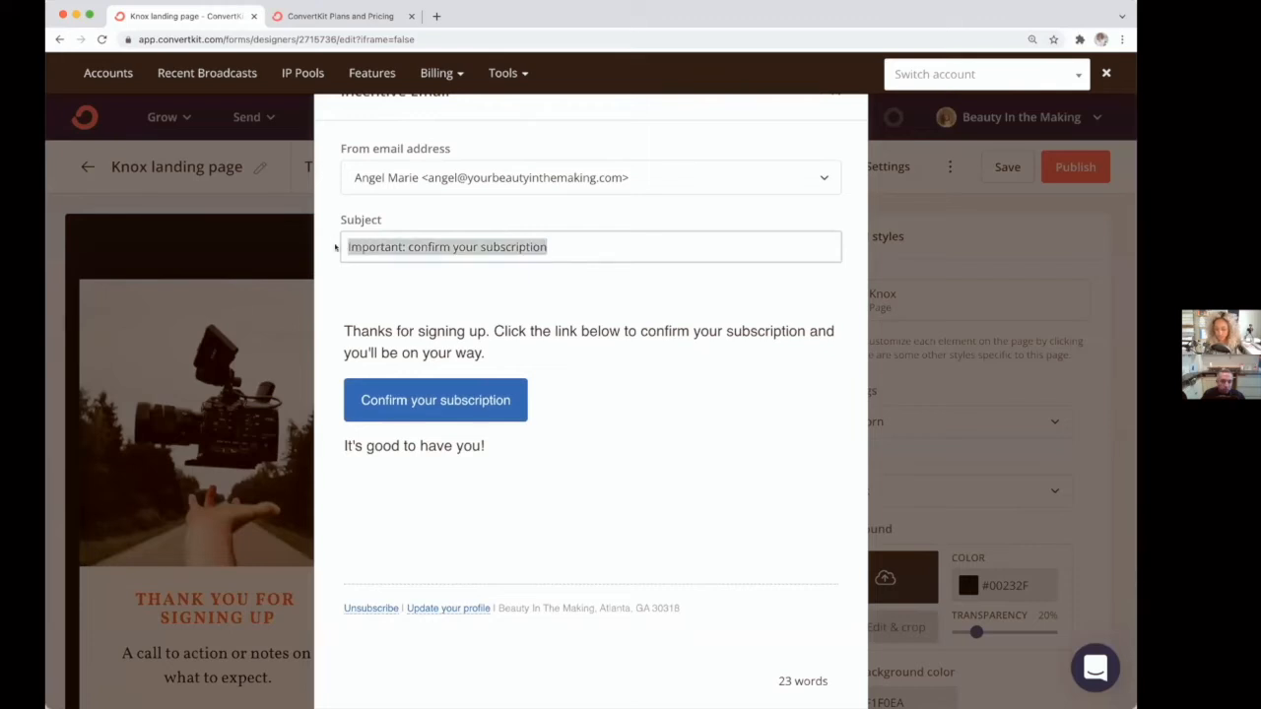
key(BackSpace)
text(free )
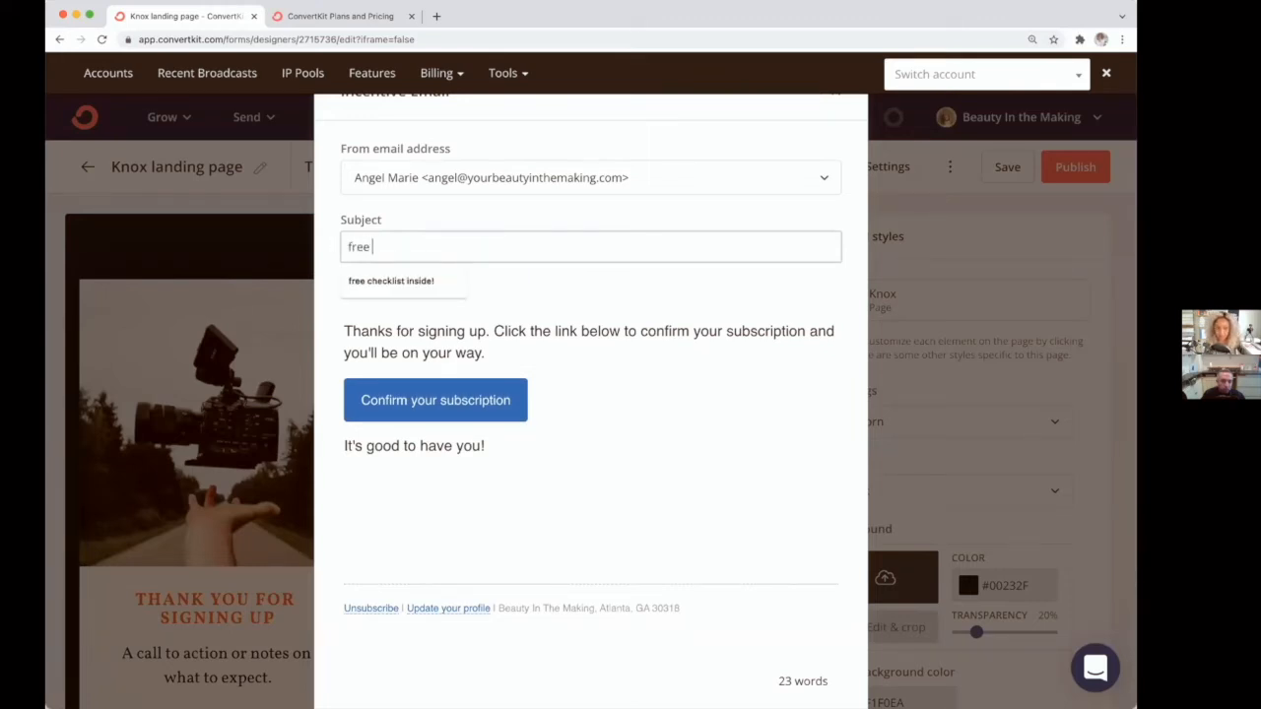
text(workshop inside)
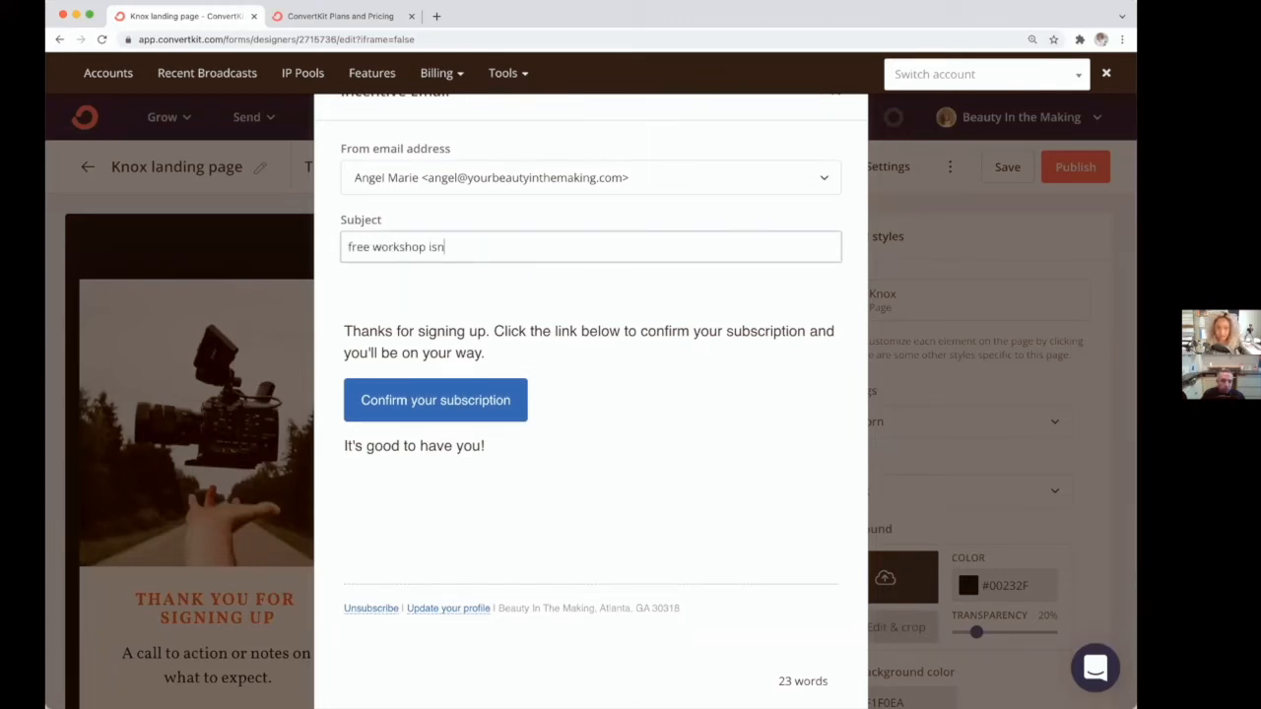
text(!)
Step: Shorten the email's opening paragraph to "Thanks for signing up...."
drag(485, 353, 492, 331)
key(BackSpace)
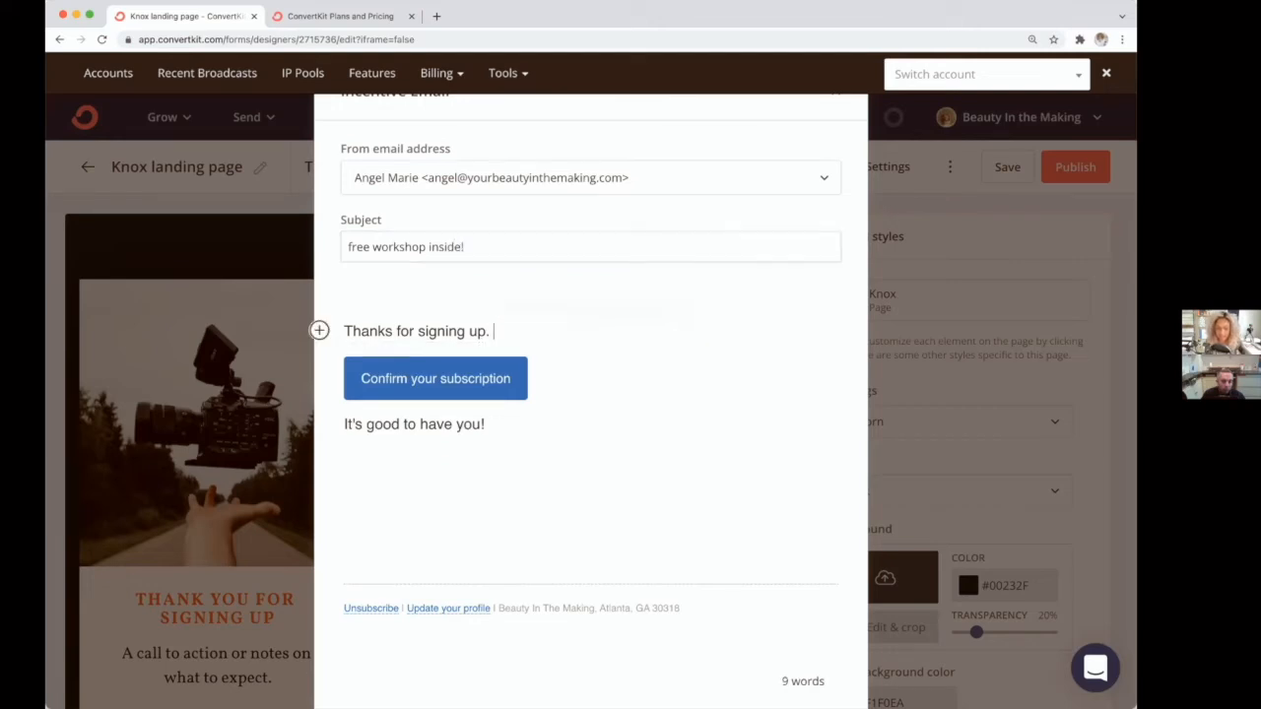
key(BackSpace)
text(...)
Step: Rename the email's confirmation button to "watch the workshop now!"
click(474, 378)
drag(513, 378, 360, 378)
text(watch)
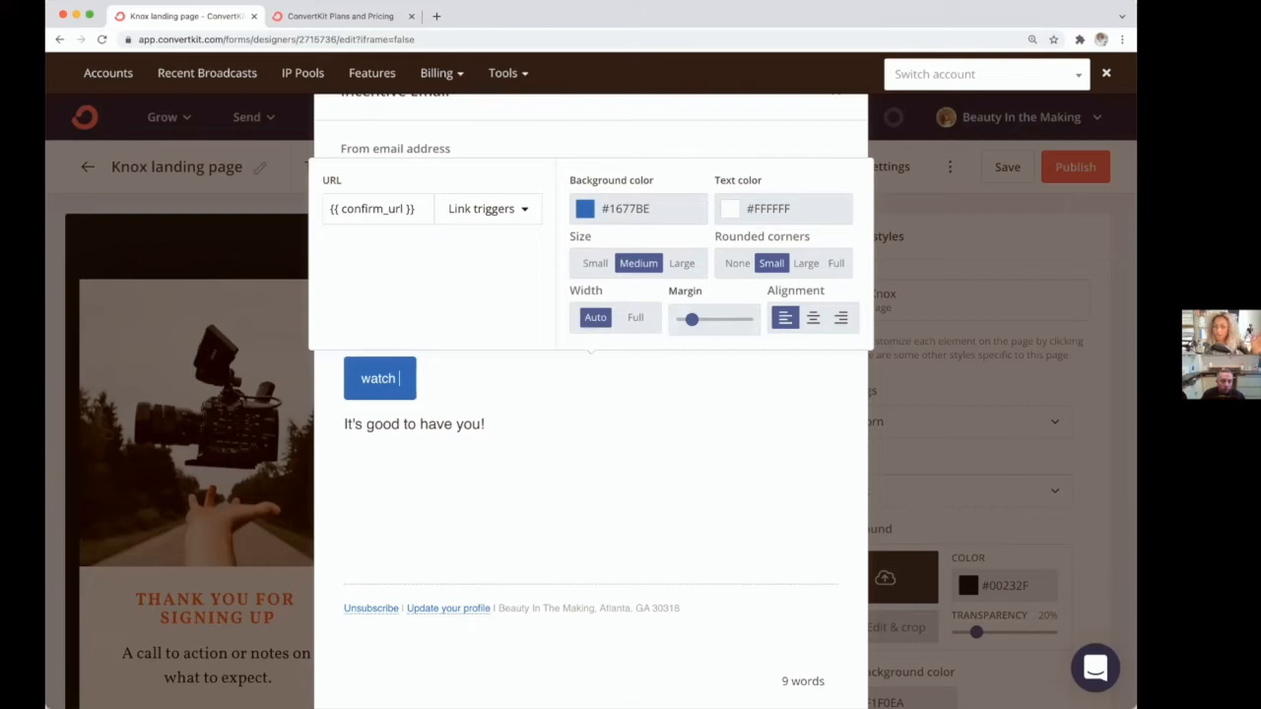
text(the workshop n)
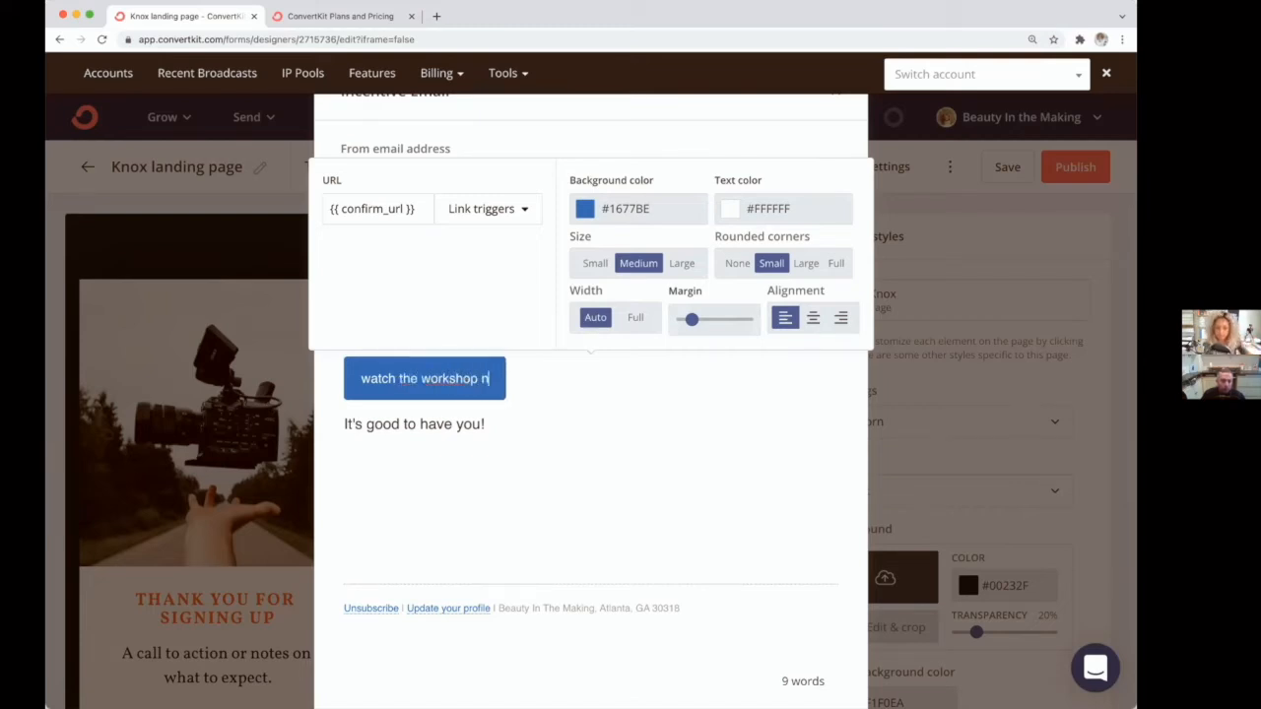
text(ow!)
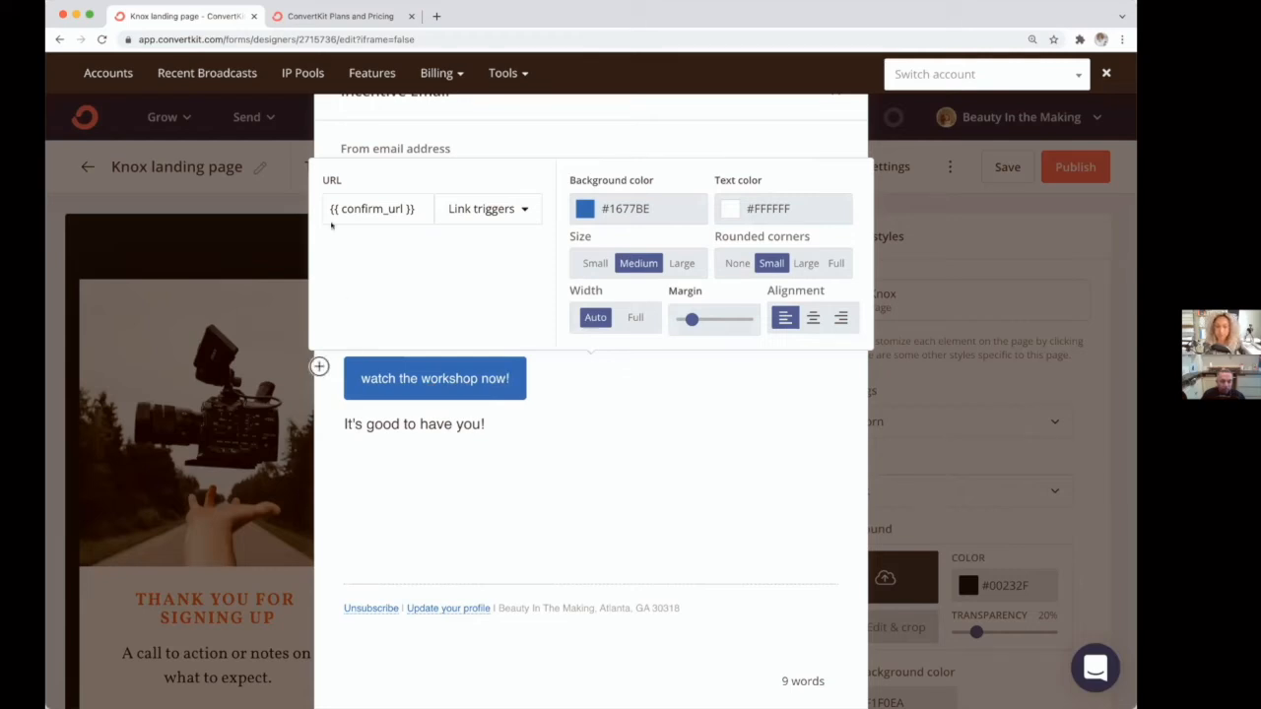
Step: Save the incentive email and close the landing page settings dialog
click(431, 408)
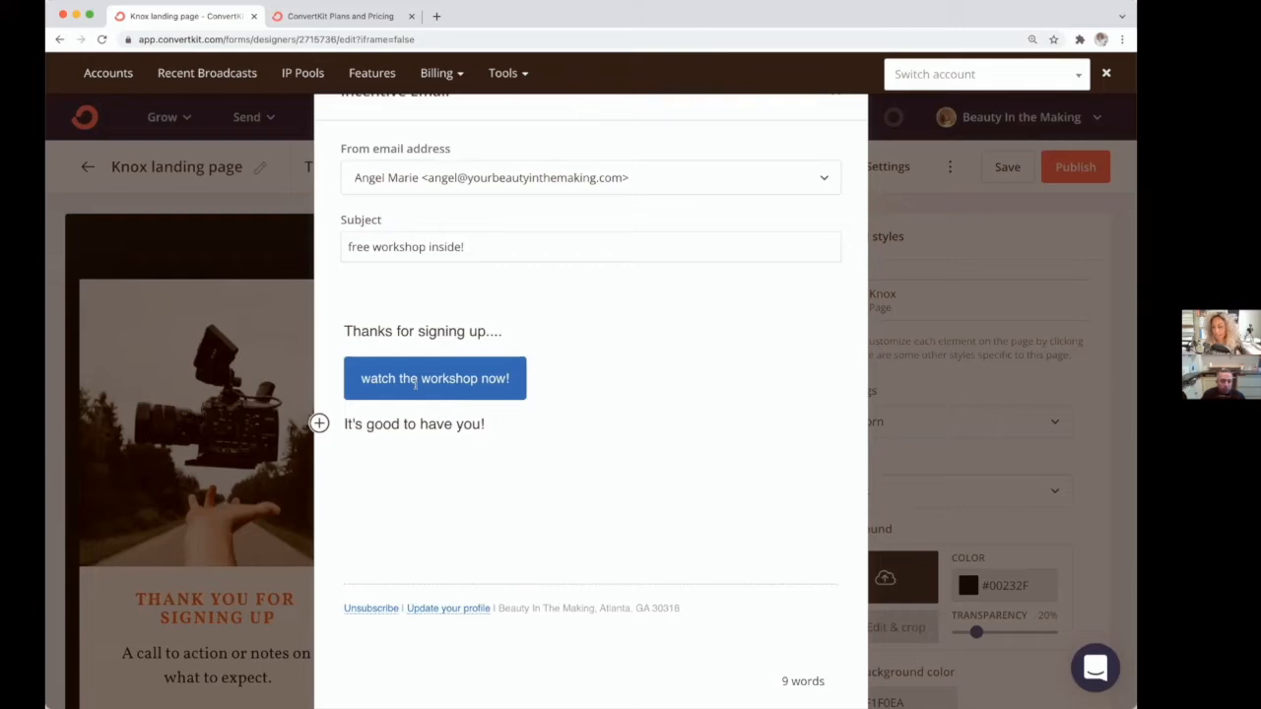
scroll(414, 386, down, 1)
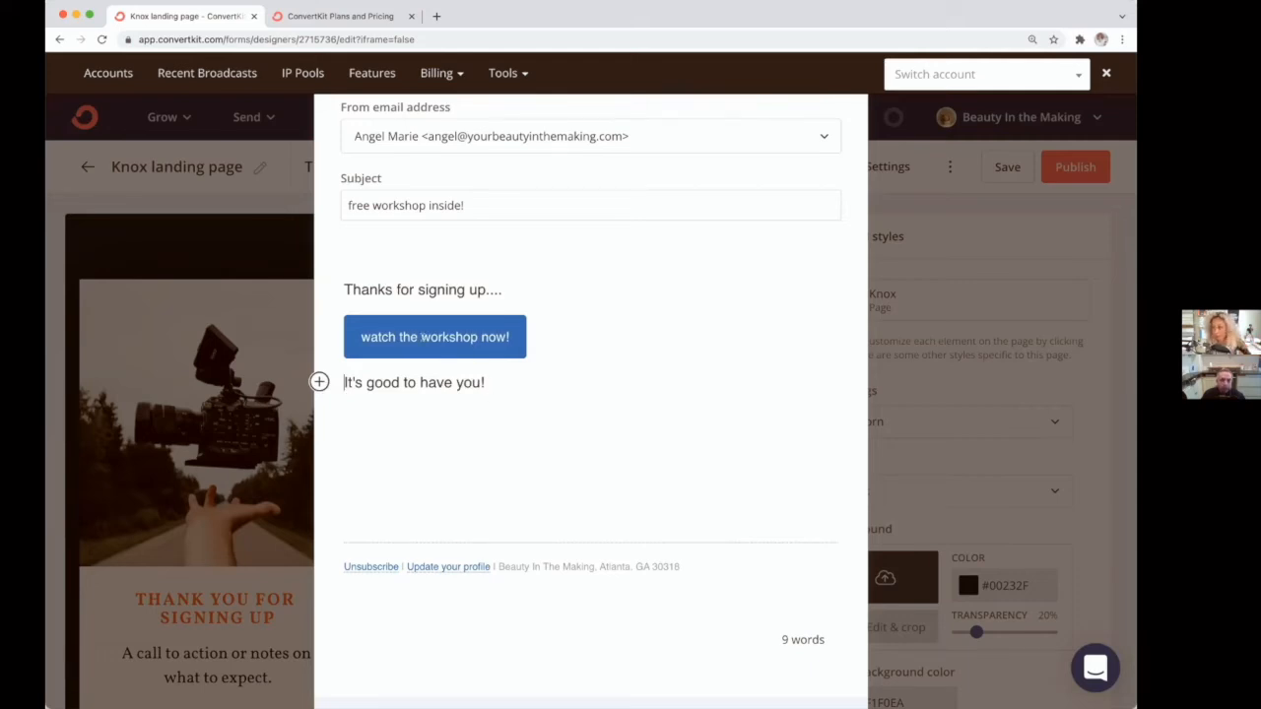
scroll(422, 341, down, 2)
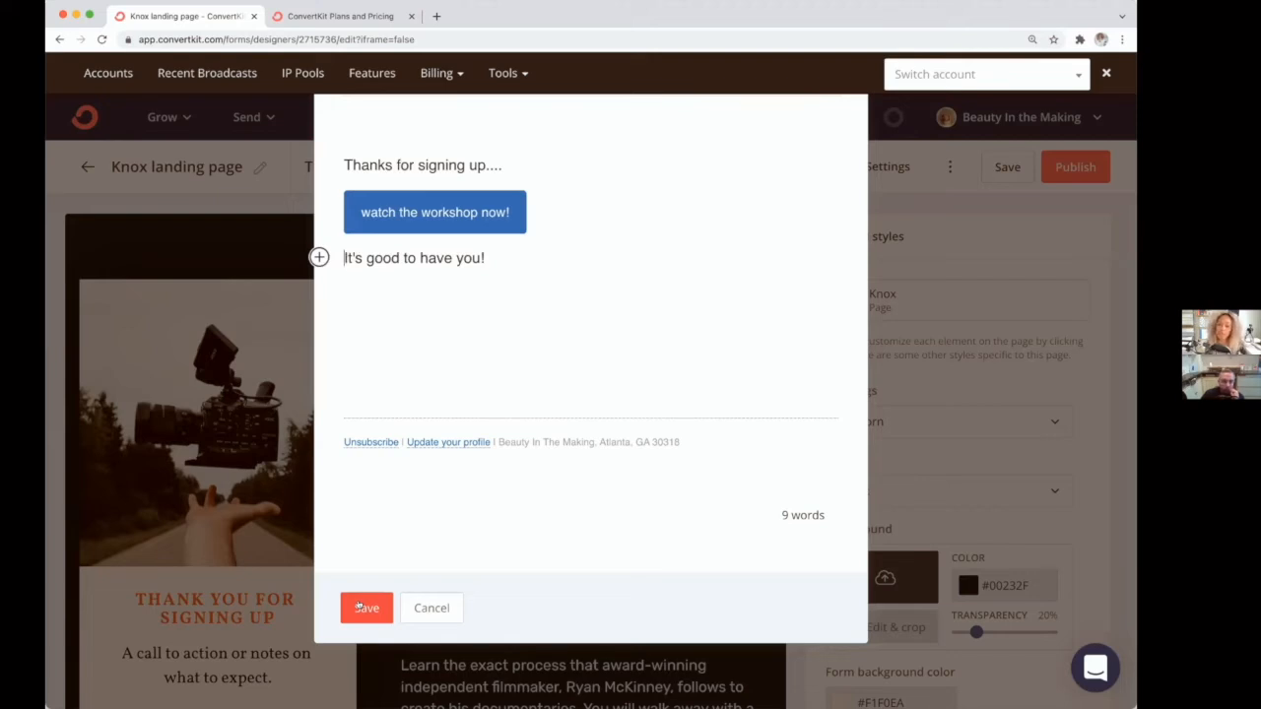
click(360, 608)
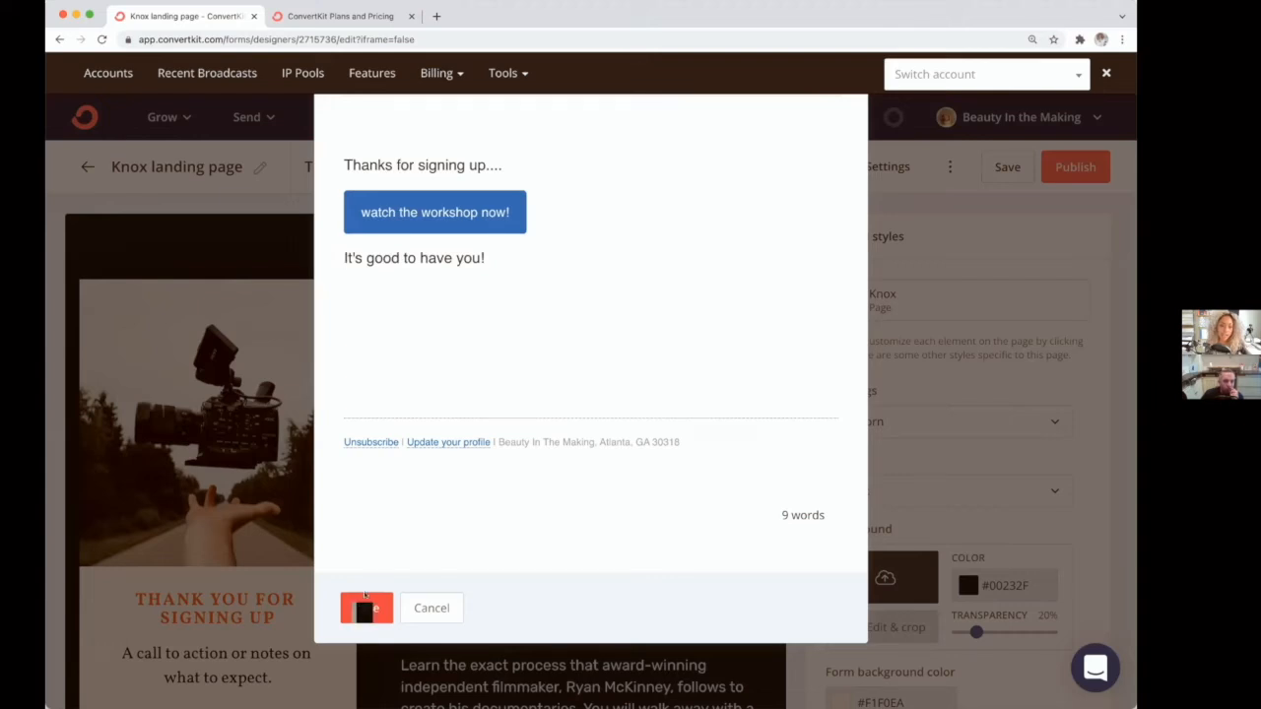
key(Escape)
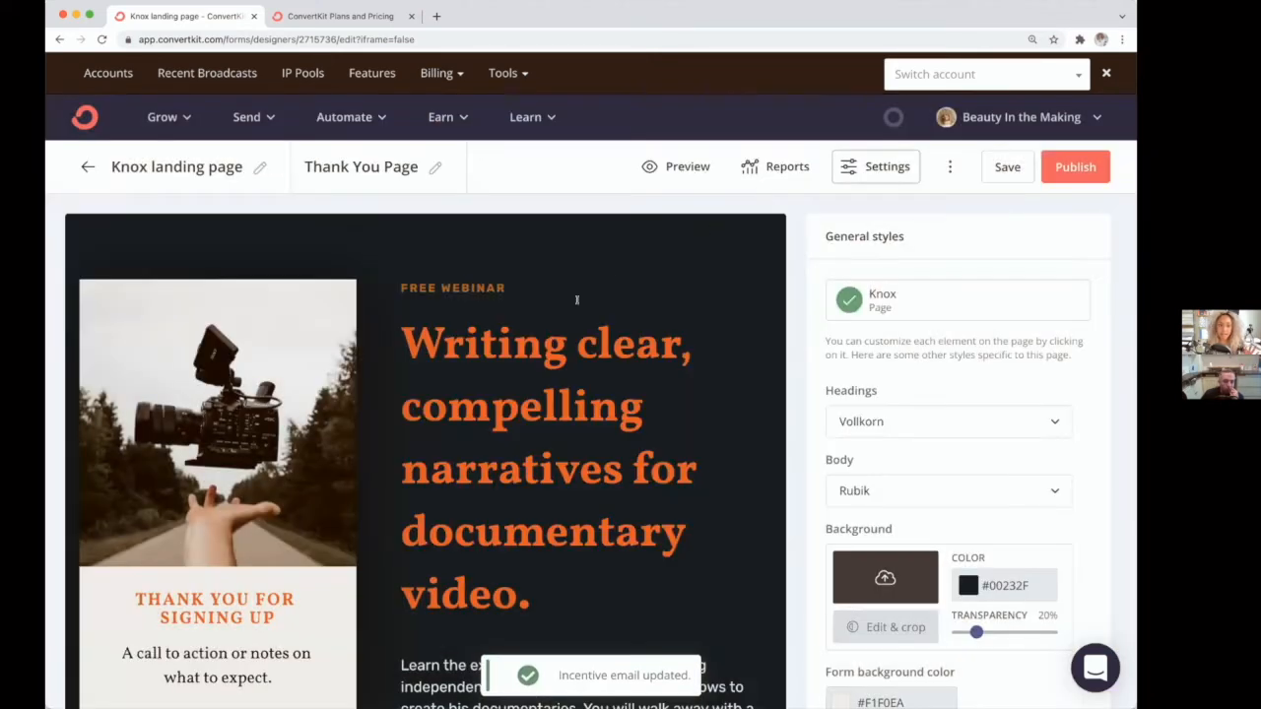
Step: Save the landing page
click(1005, 169)
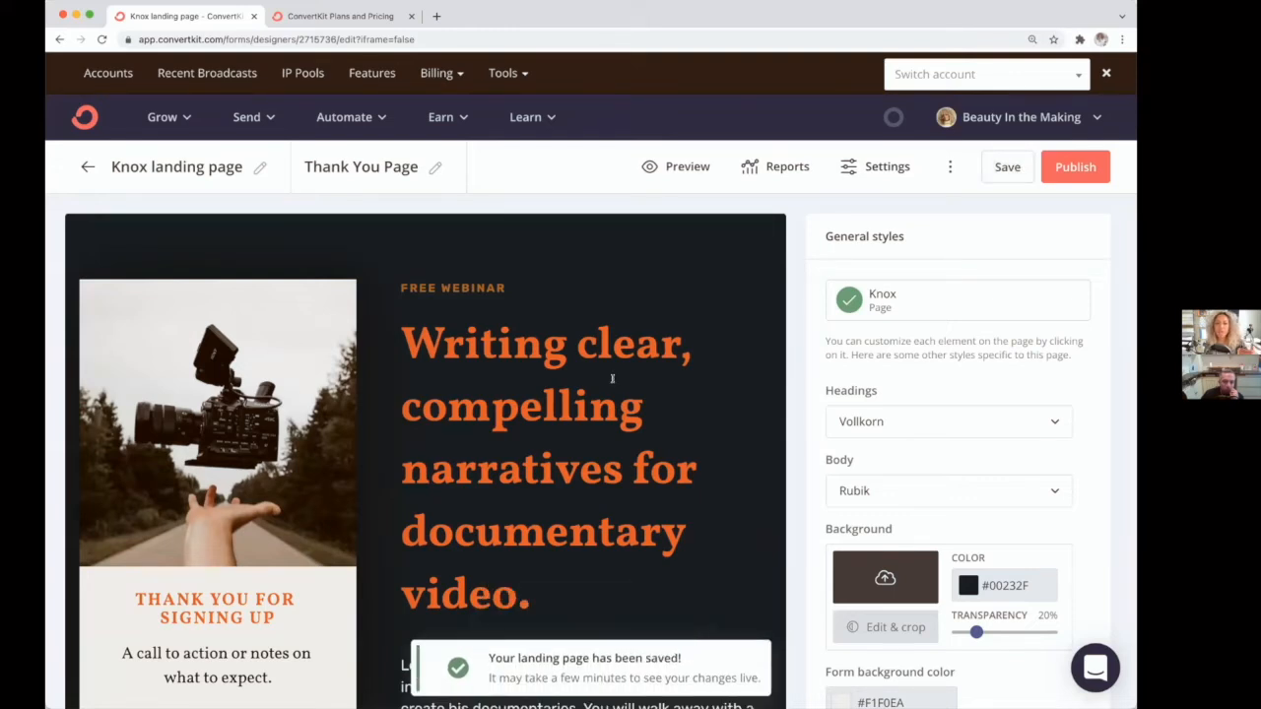
scroll(611, 382, down, 1)
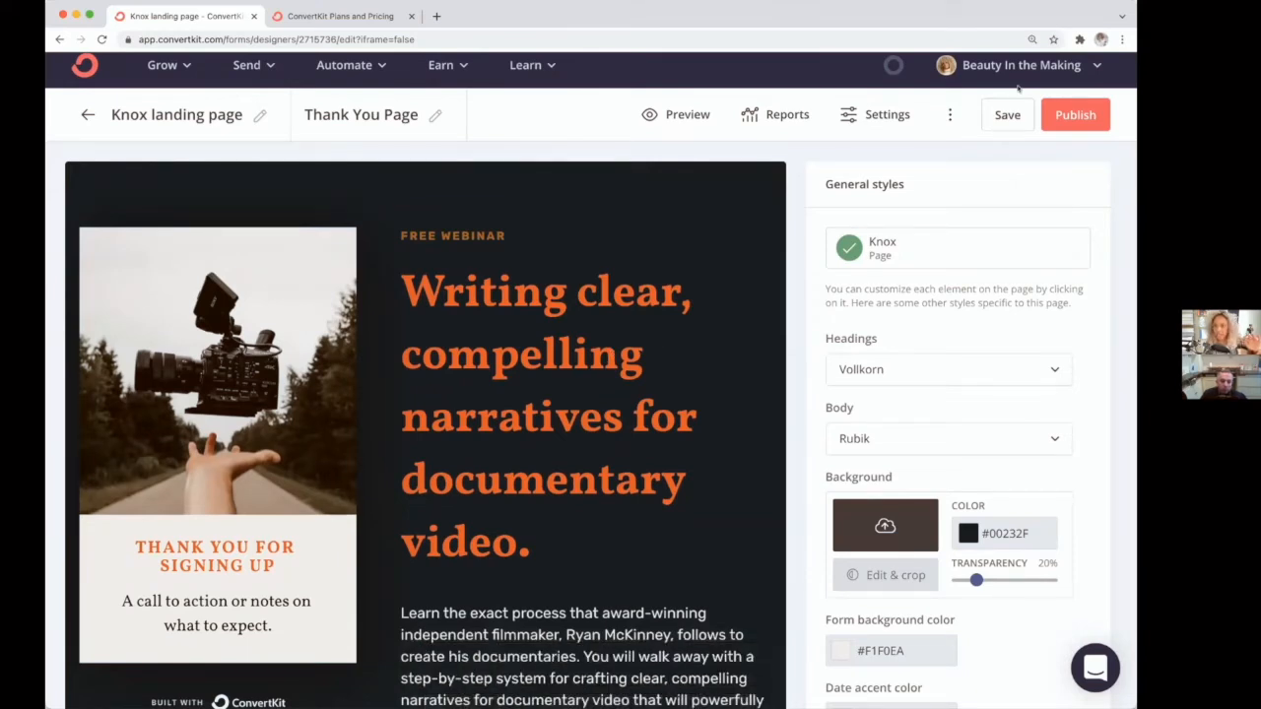
Step: Publish the landing page and copy its share URL
click(1080, 117)
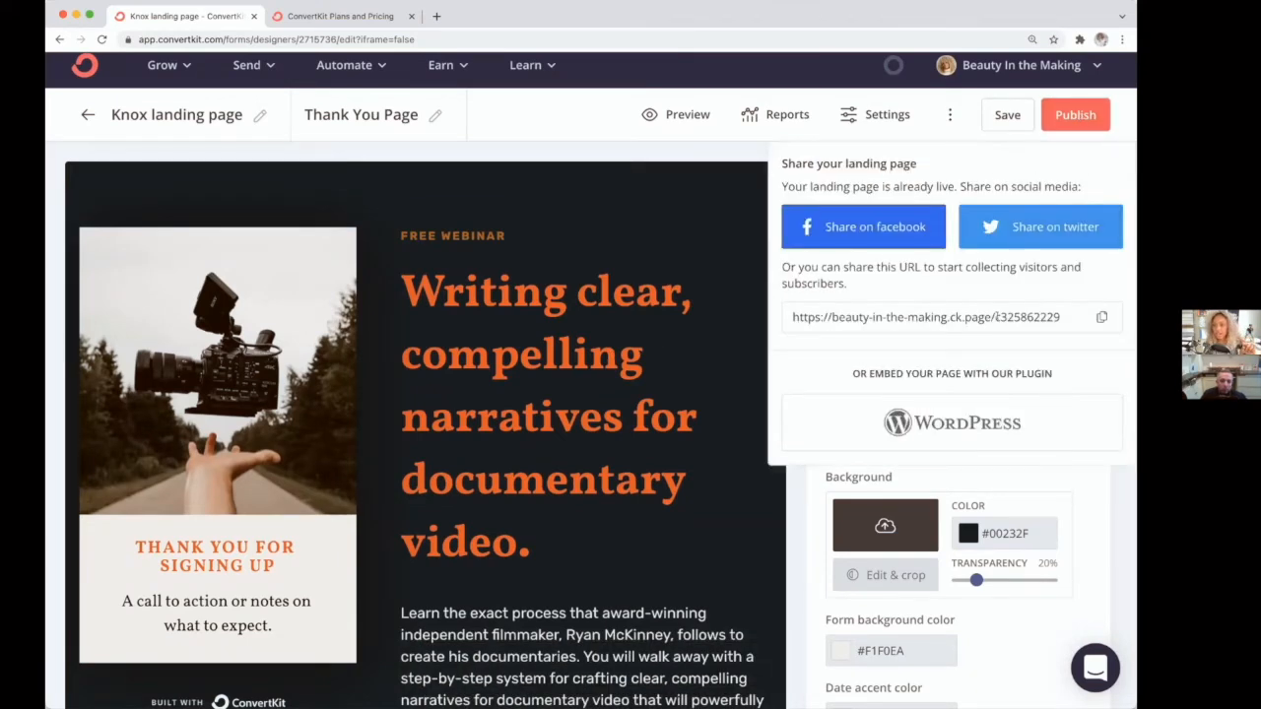
click(1101, 316)
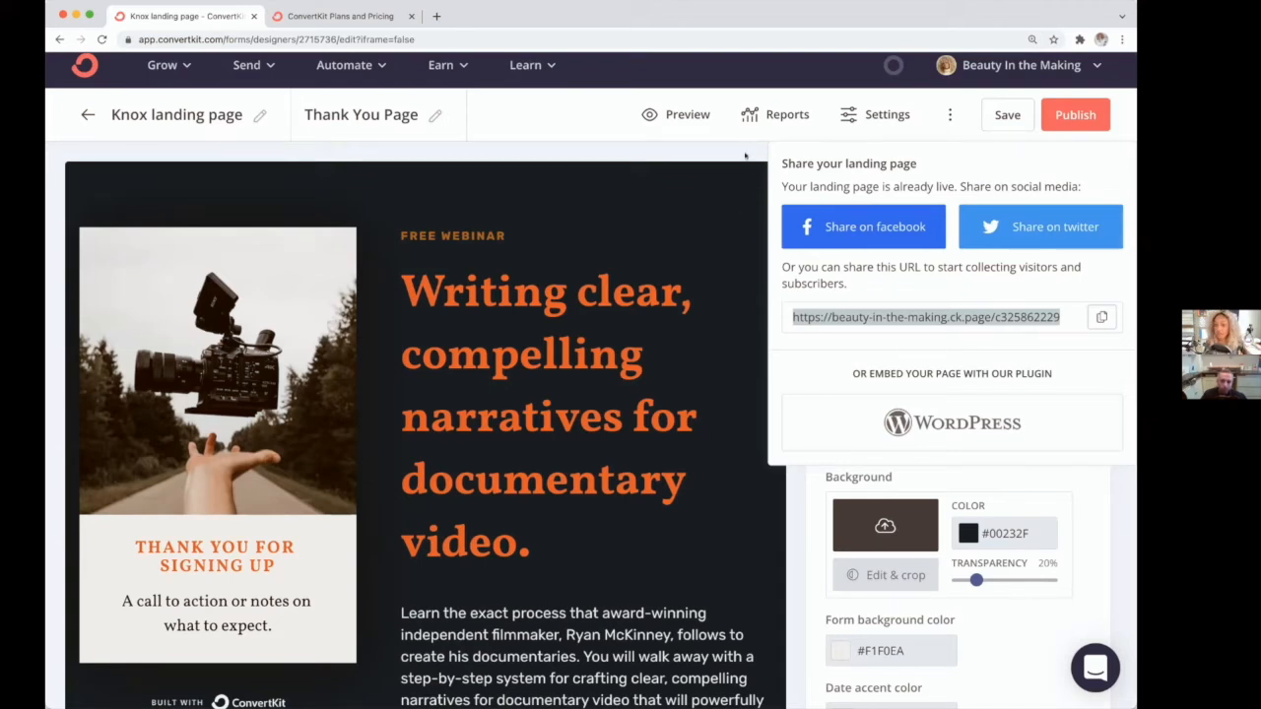
Step: Review the custom domain options available in the landing page's domain name settings
click(857, 128)
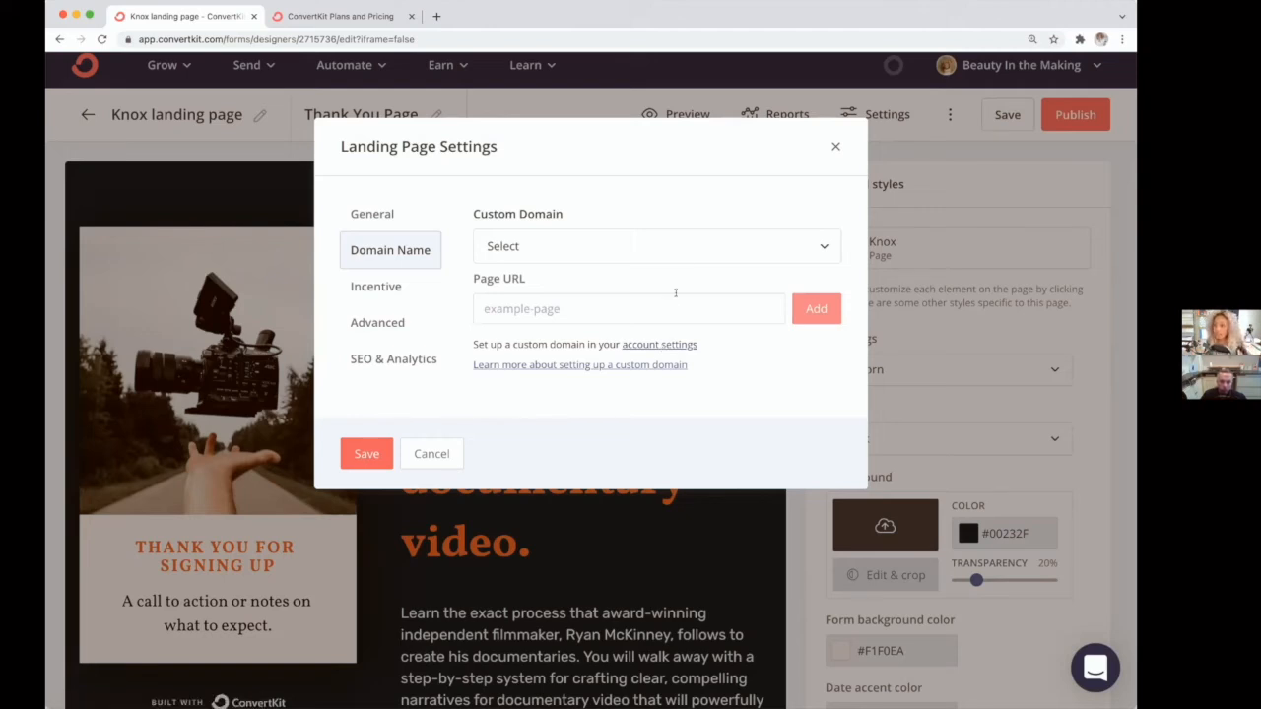
click(817, 252)
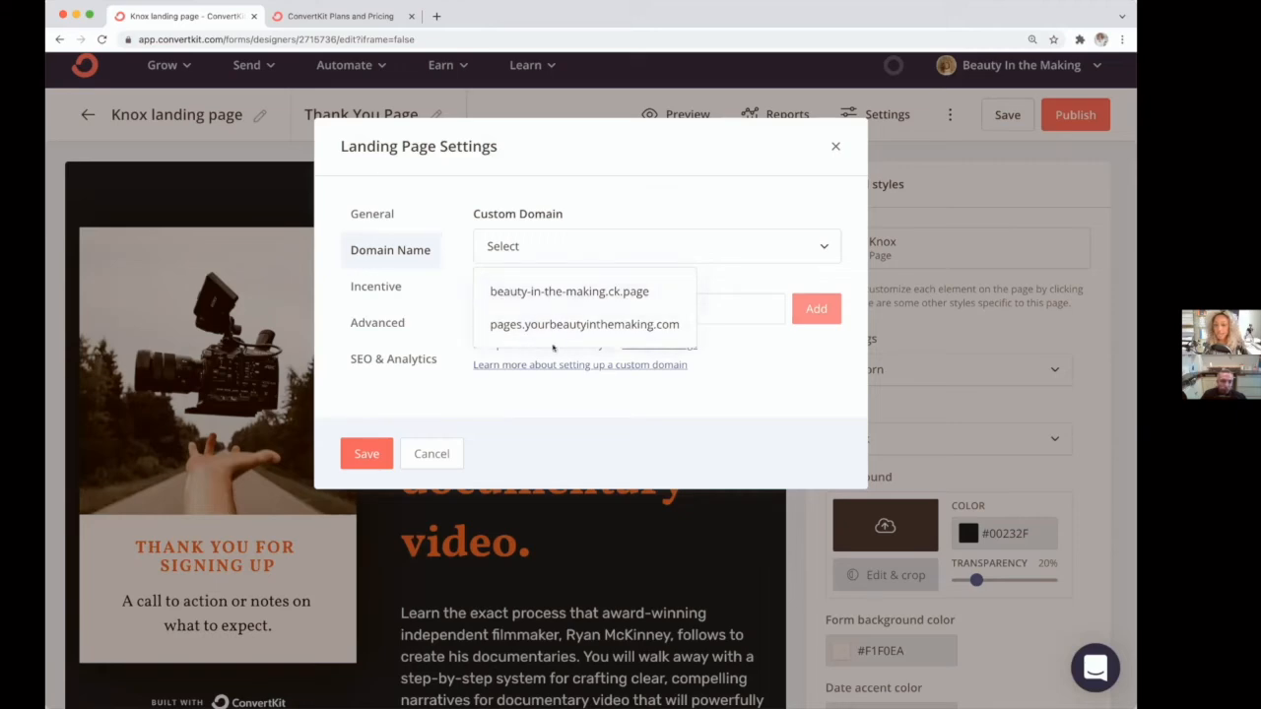
click(835, 146)
click(1060, 116)
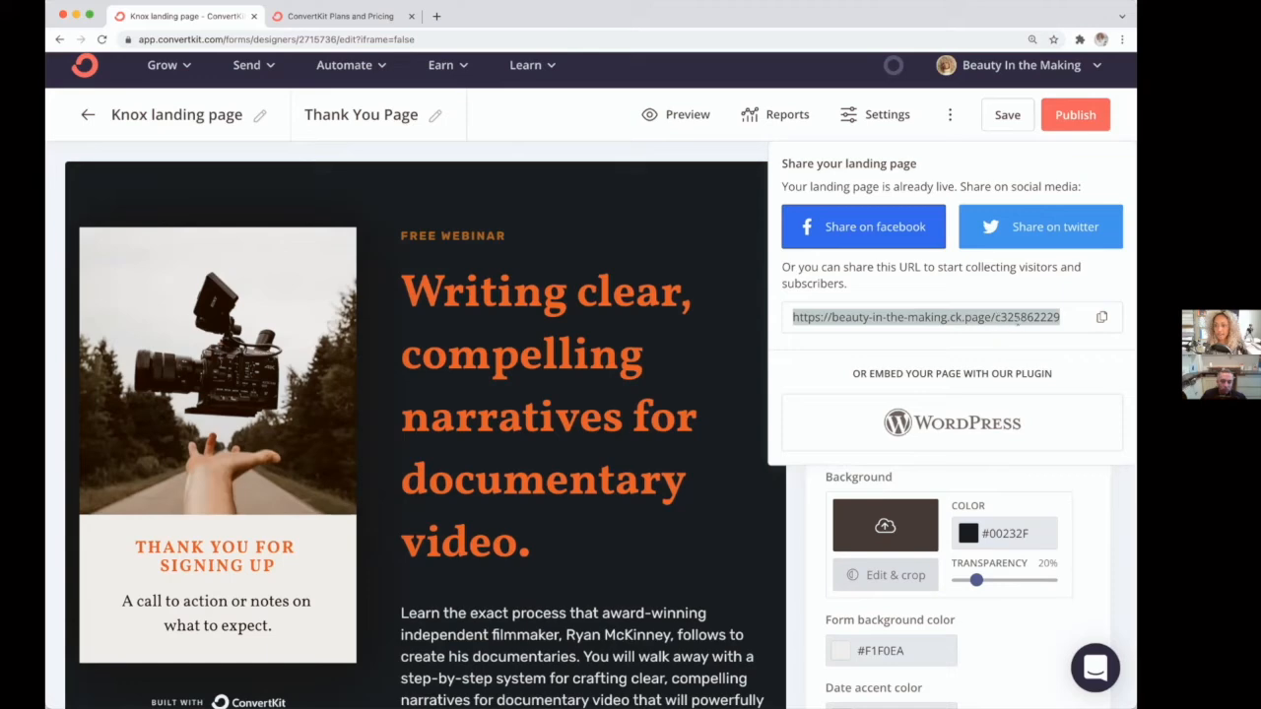
click(864, 115)
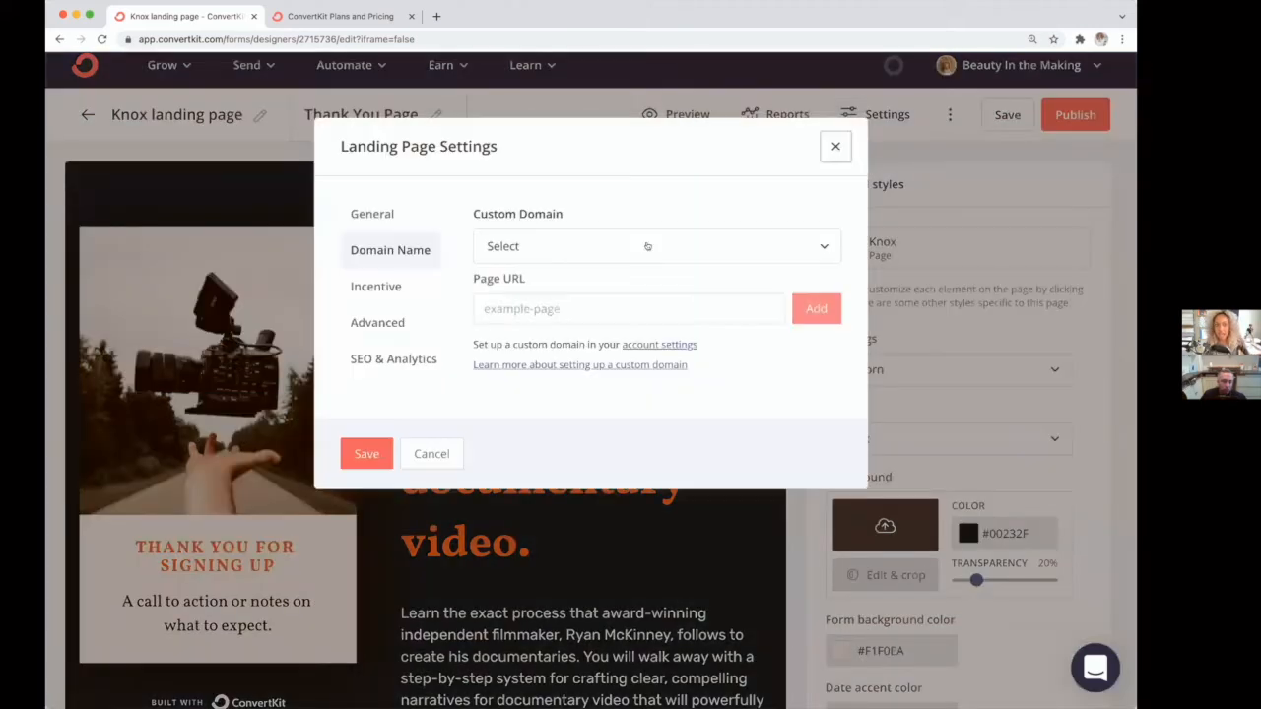
click(647, 247)
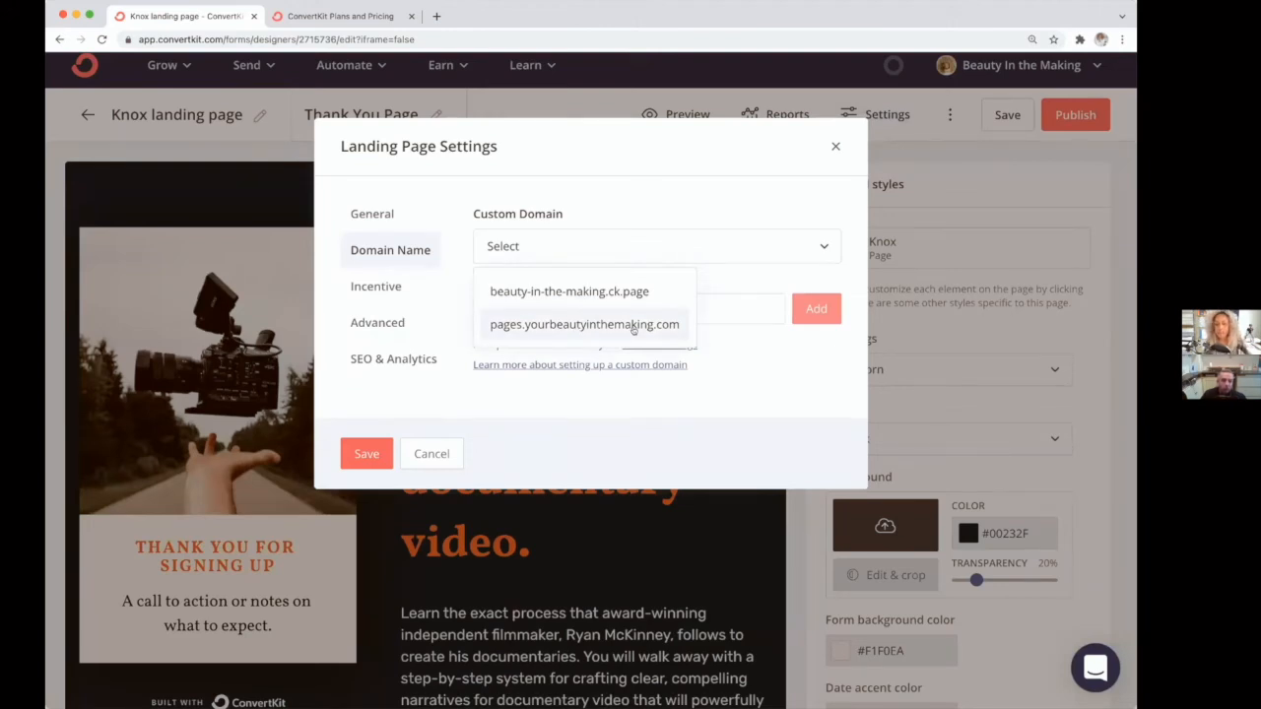
click(561, 377)
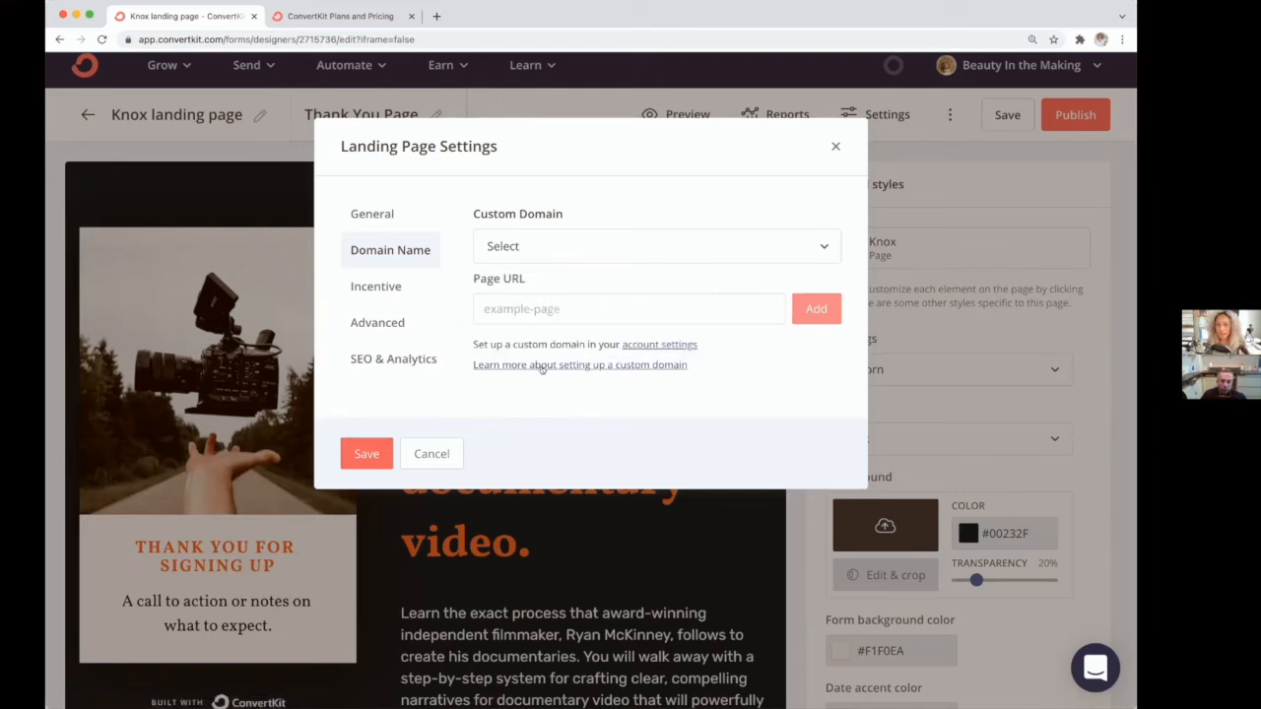
Step: Read the help articles on account domains versus custom domains and using a custom domain, then return to the landing page editor
click(601, 364)
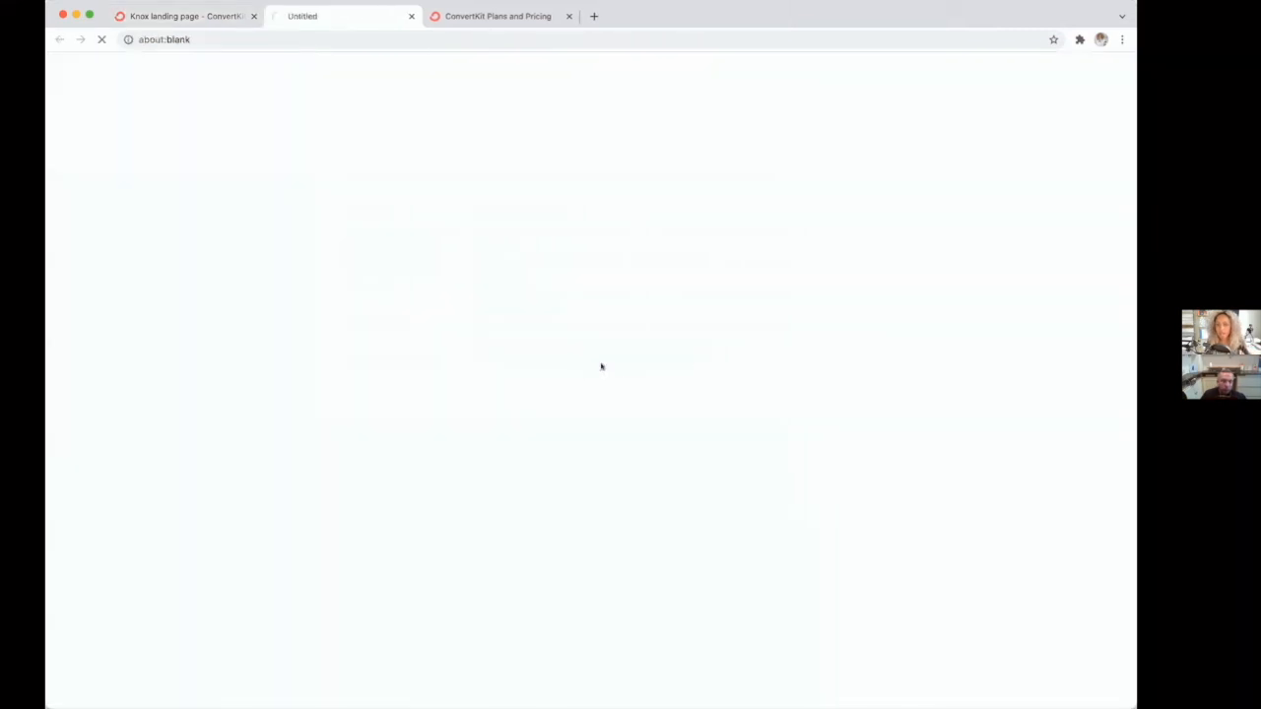
scroll(291, 285, down, 1)
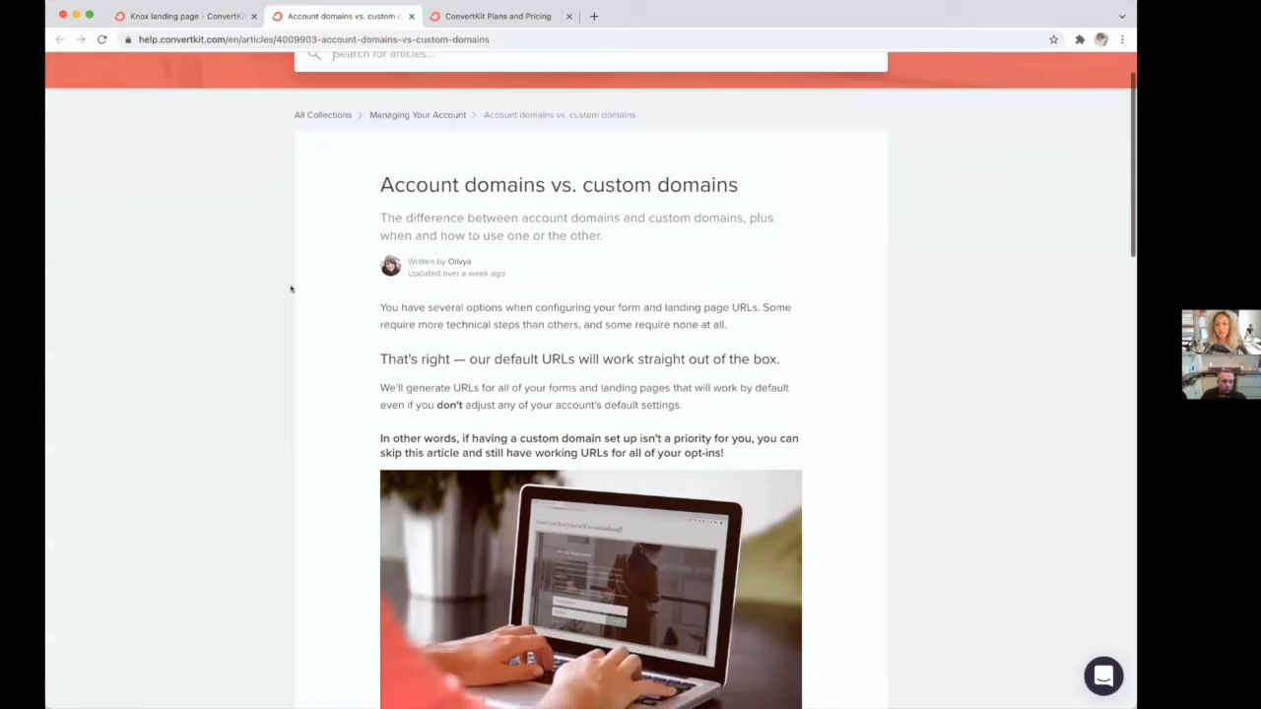
scroll(313, 284, down, 5)
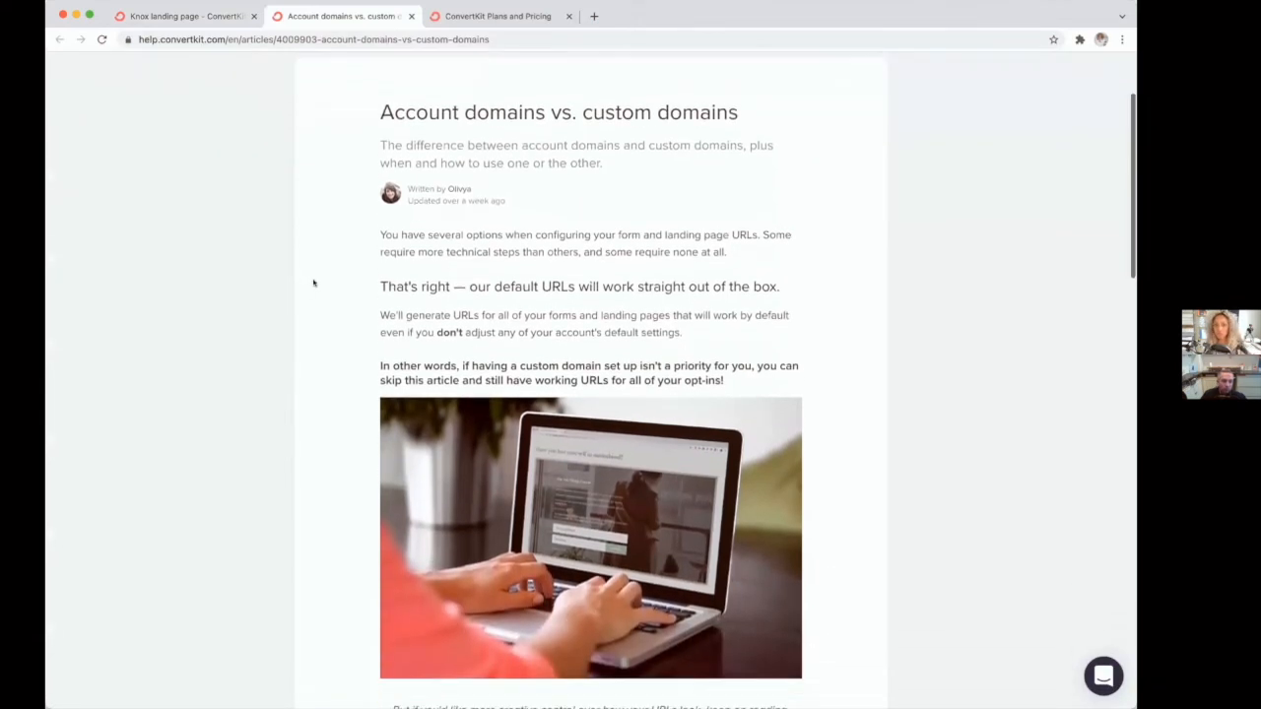
scroll(314, 283, down, 10)
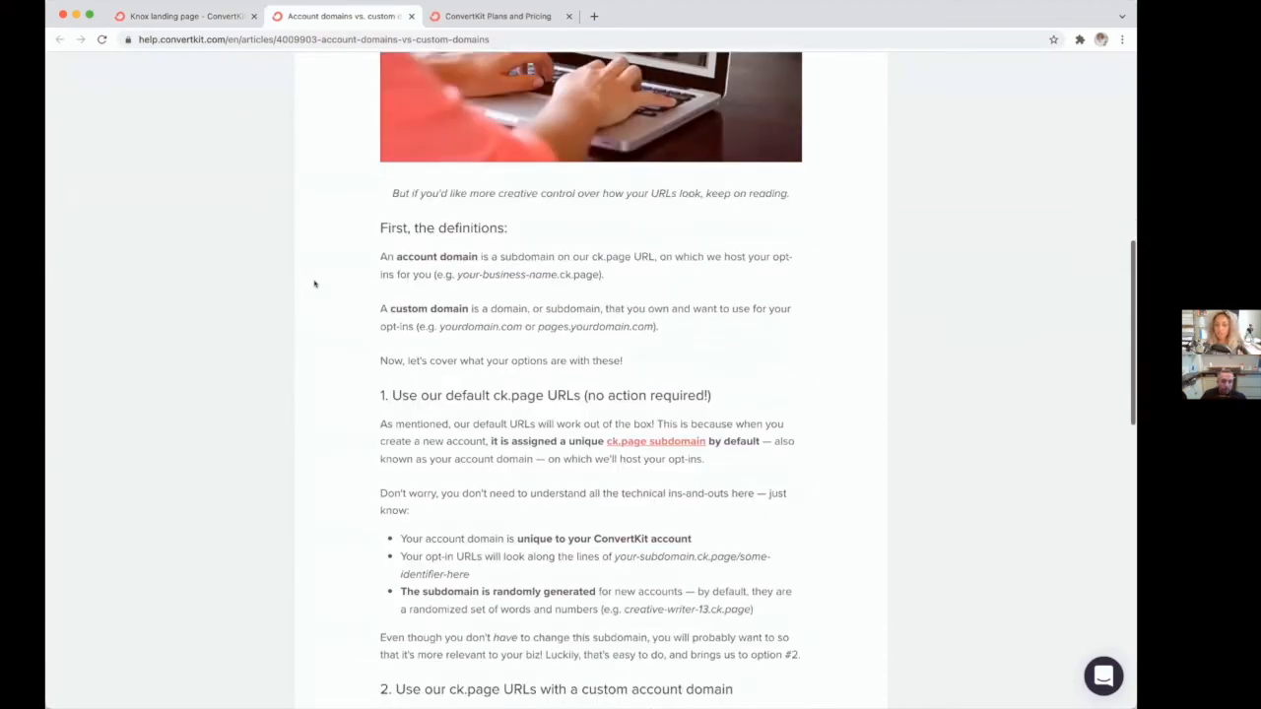
scroll(315, 284, down, 10)
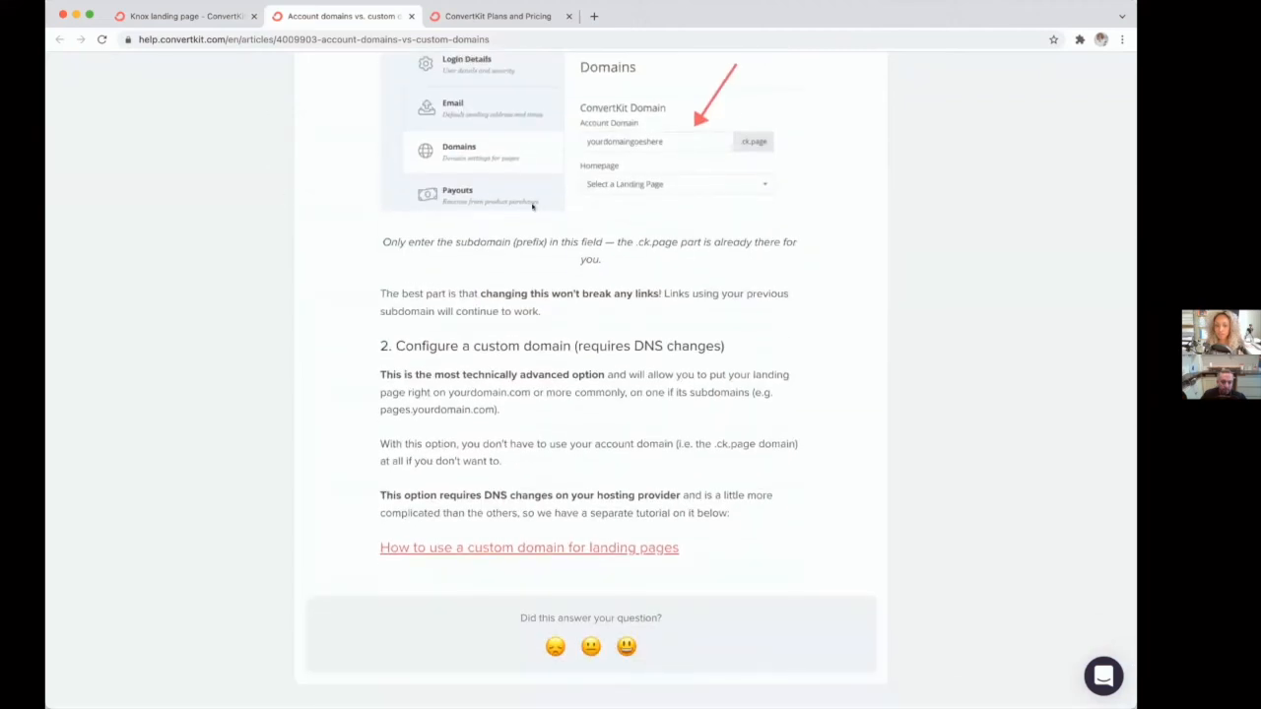
click(527, 549)
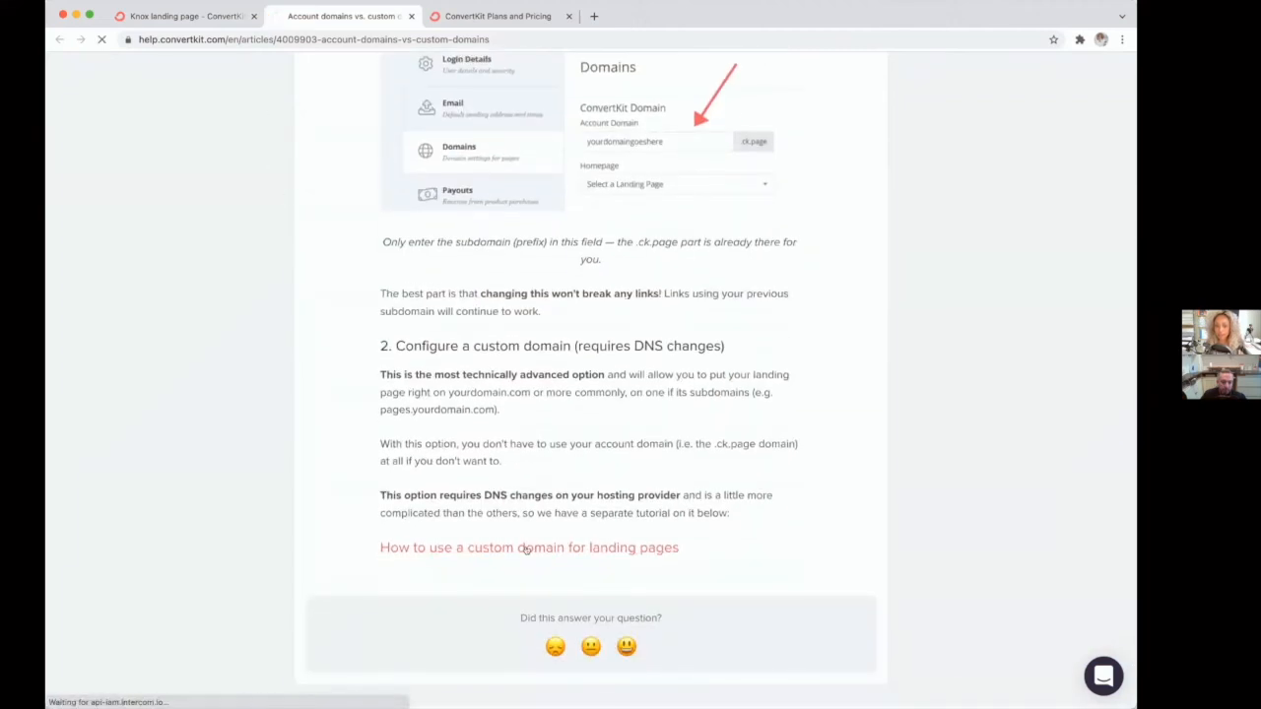
scroll(321, 404, down, 4)
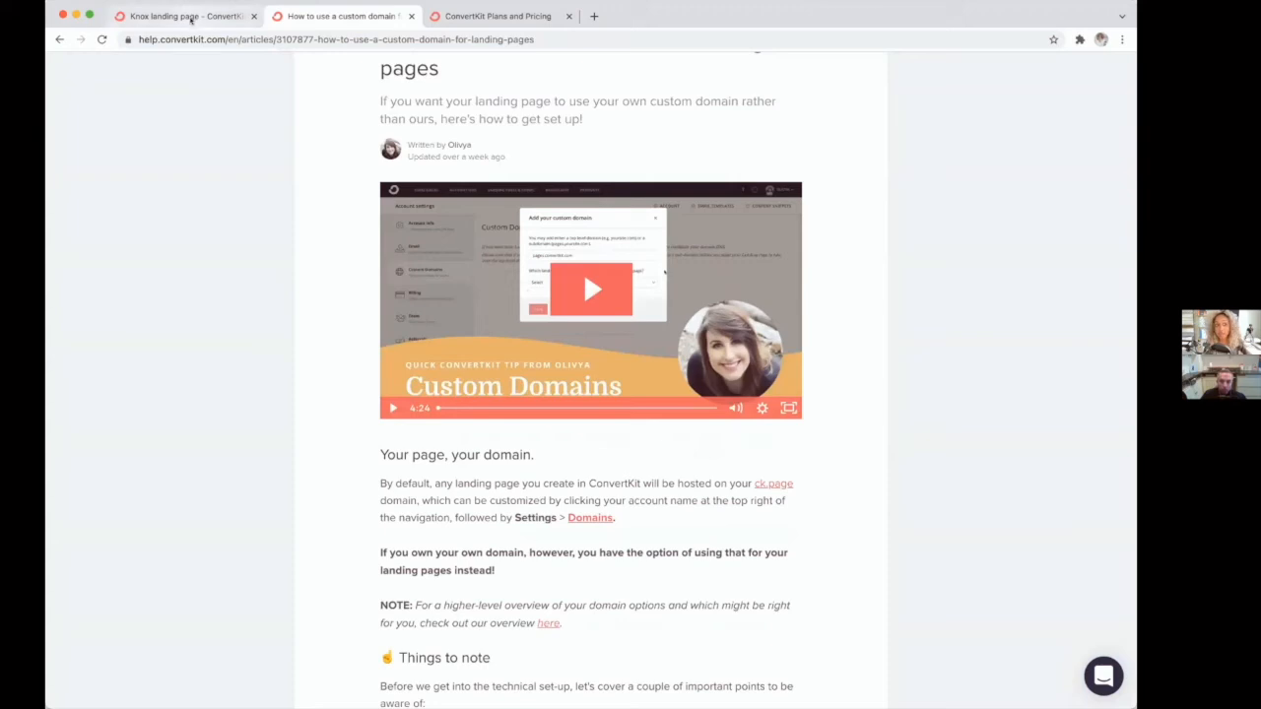
click(190, 18)
click(835, 146)
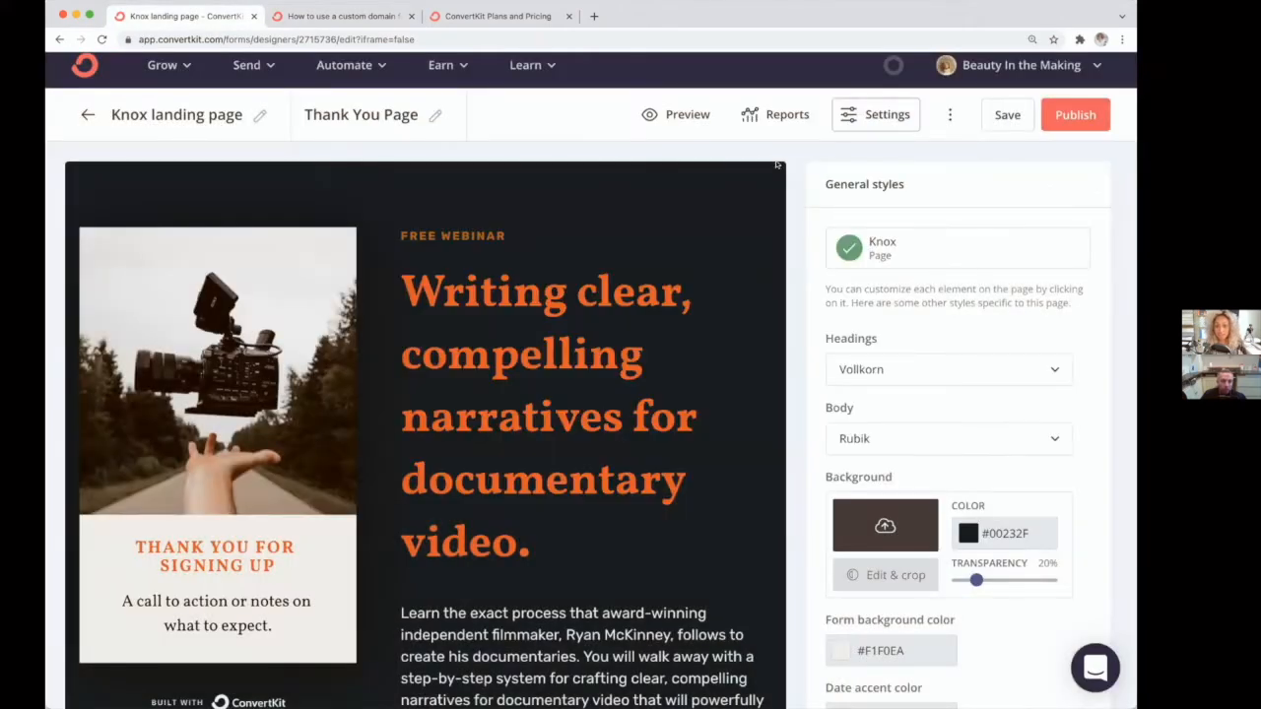